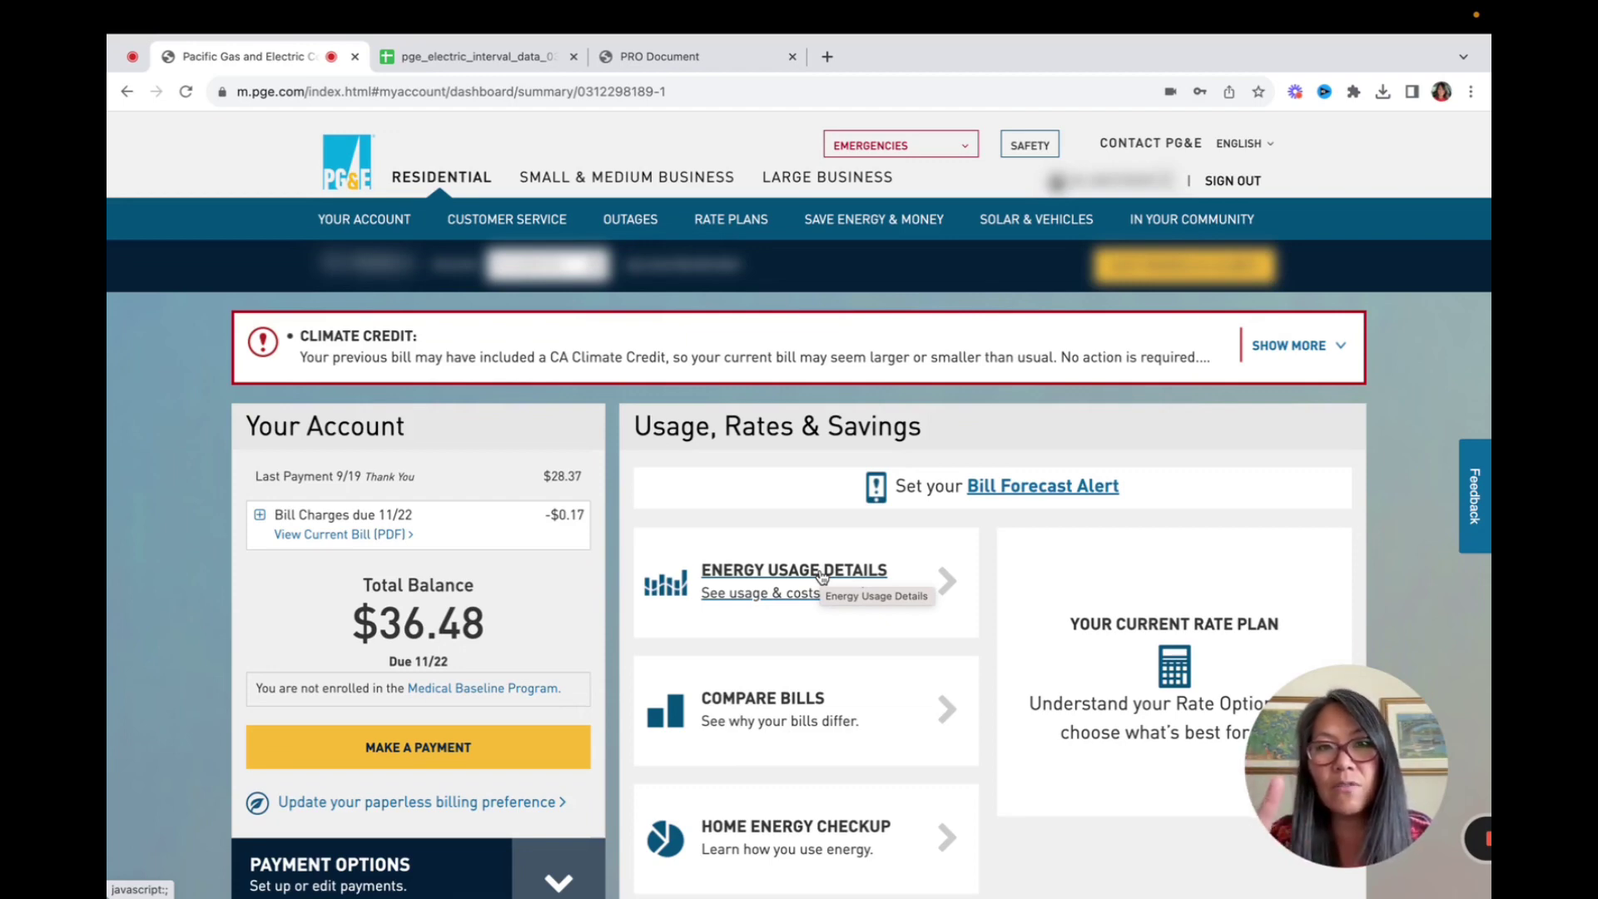
# Open Energy Usage Details from the account dashboard to see the Oct 25 – Nov 23, 2023 chart
pyautogui.click(822, 575)
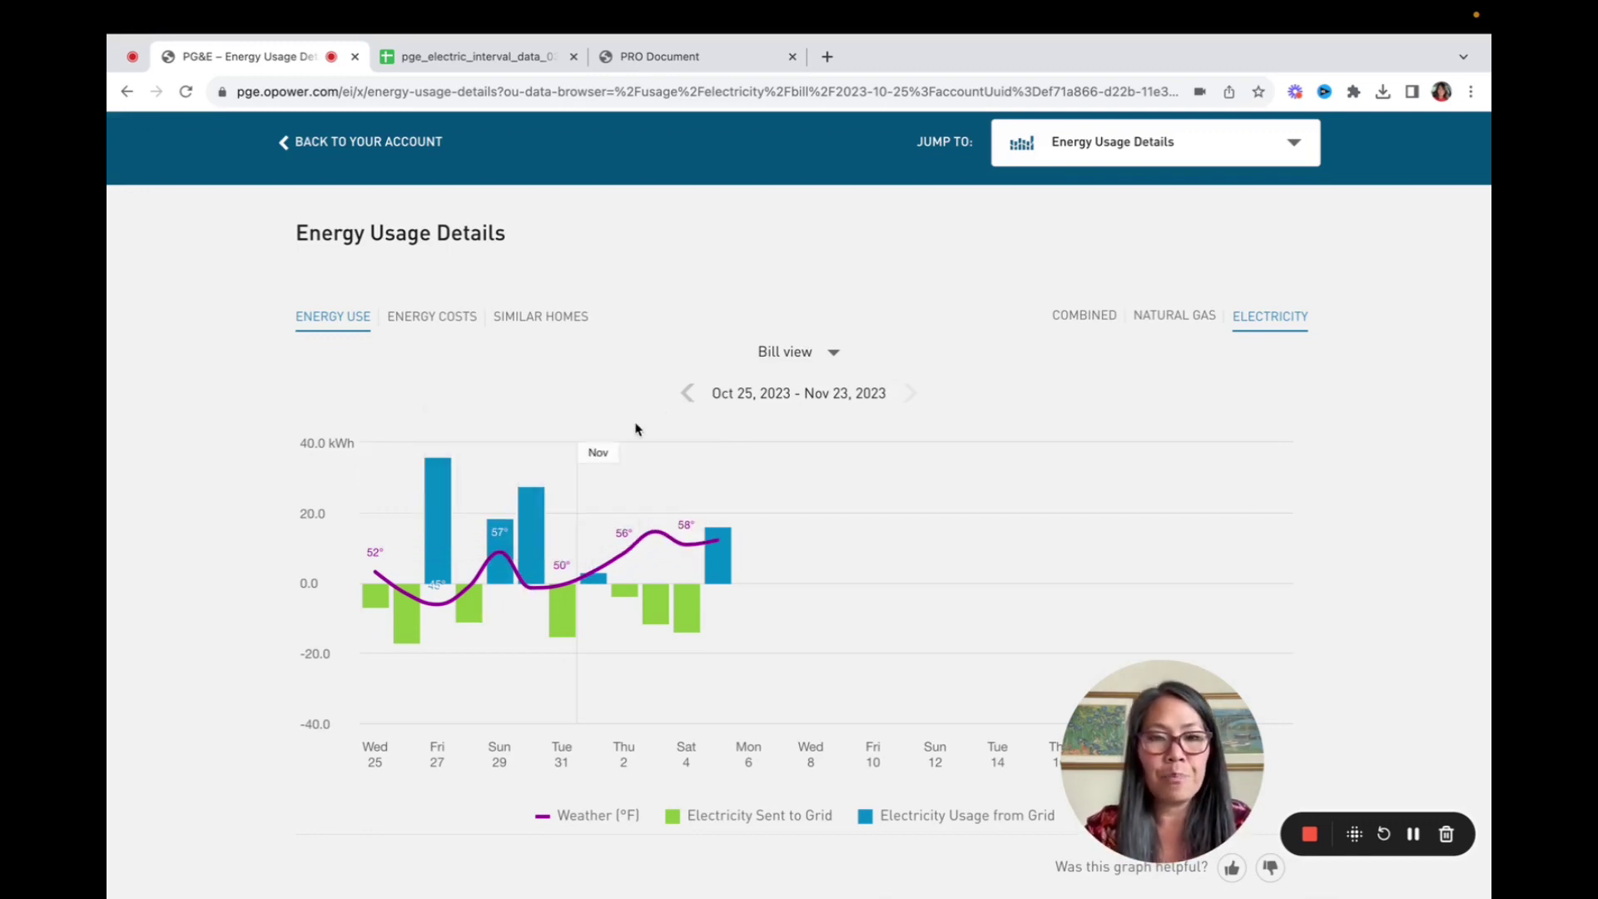
# Step the usage chart back to the Sep 25 – Oct 24, 2023 bill period
pyautogui.click(690, 395)
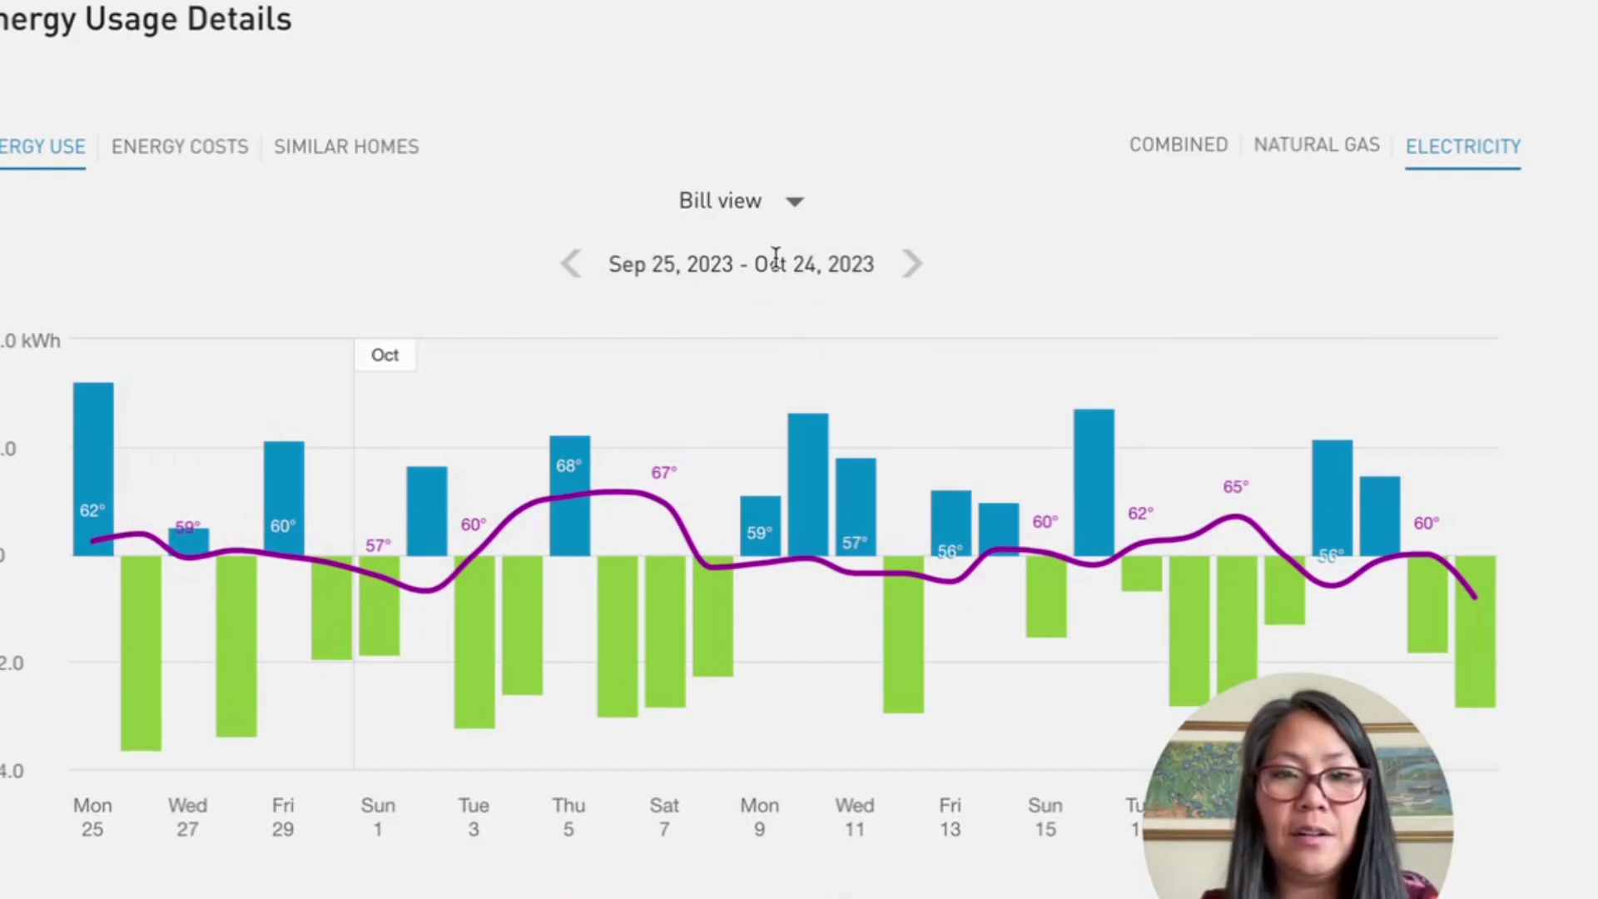
# Switch the usage chart to Year view covering Oct 2022 – Oct 2023
pyautogui.click(783, 208)
pyautogui.click(768, 164)
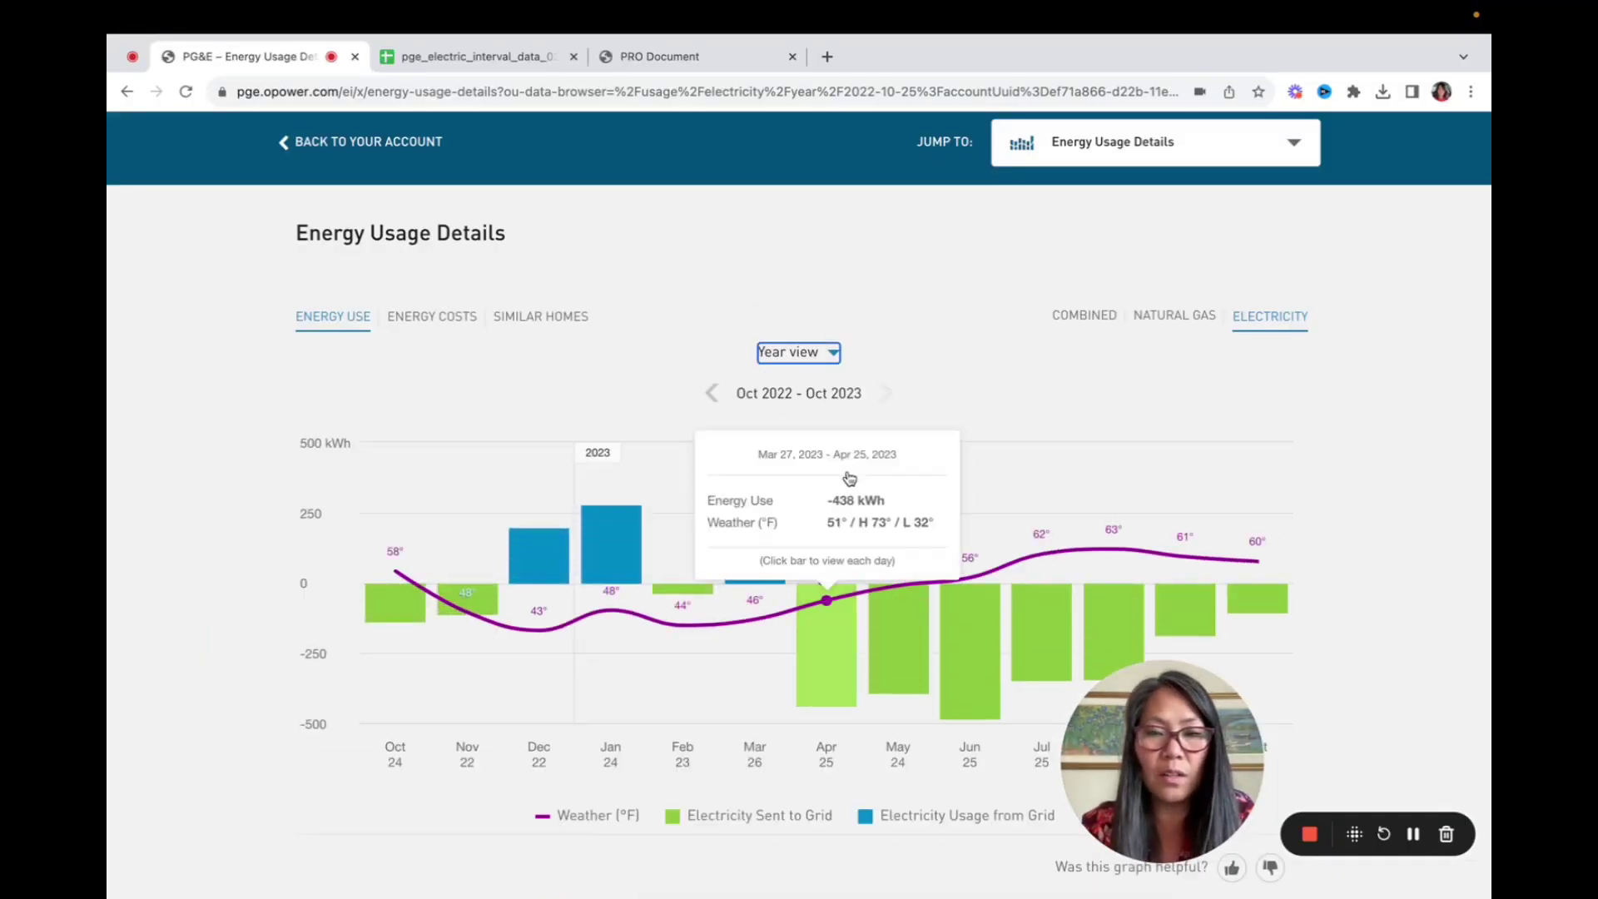
pyautogui.scroll(-1, 849, 478)
# Read the monthly grid usage and sent-to-grid values across the year
pyautogui.moveTo(559, 491)
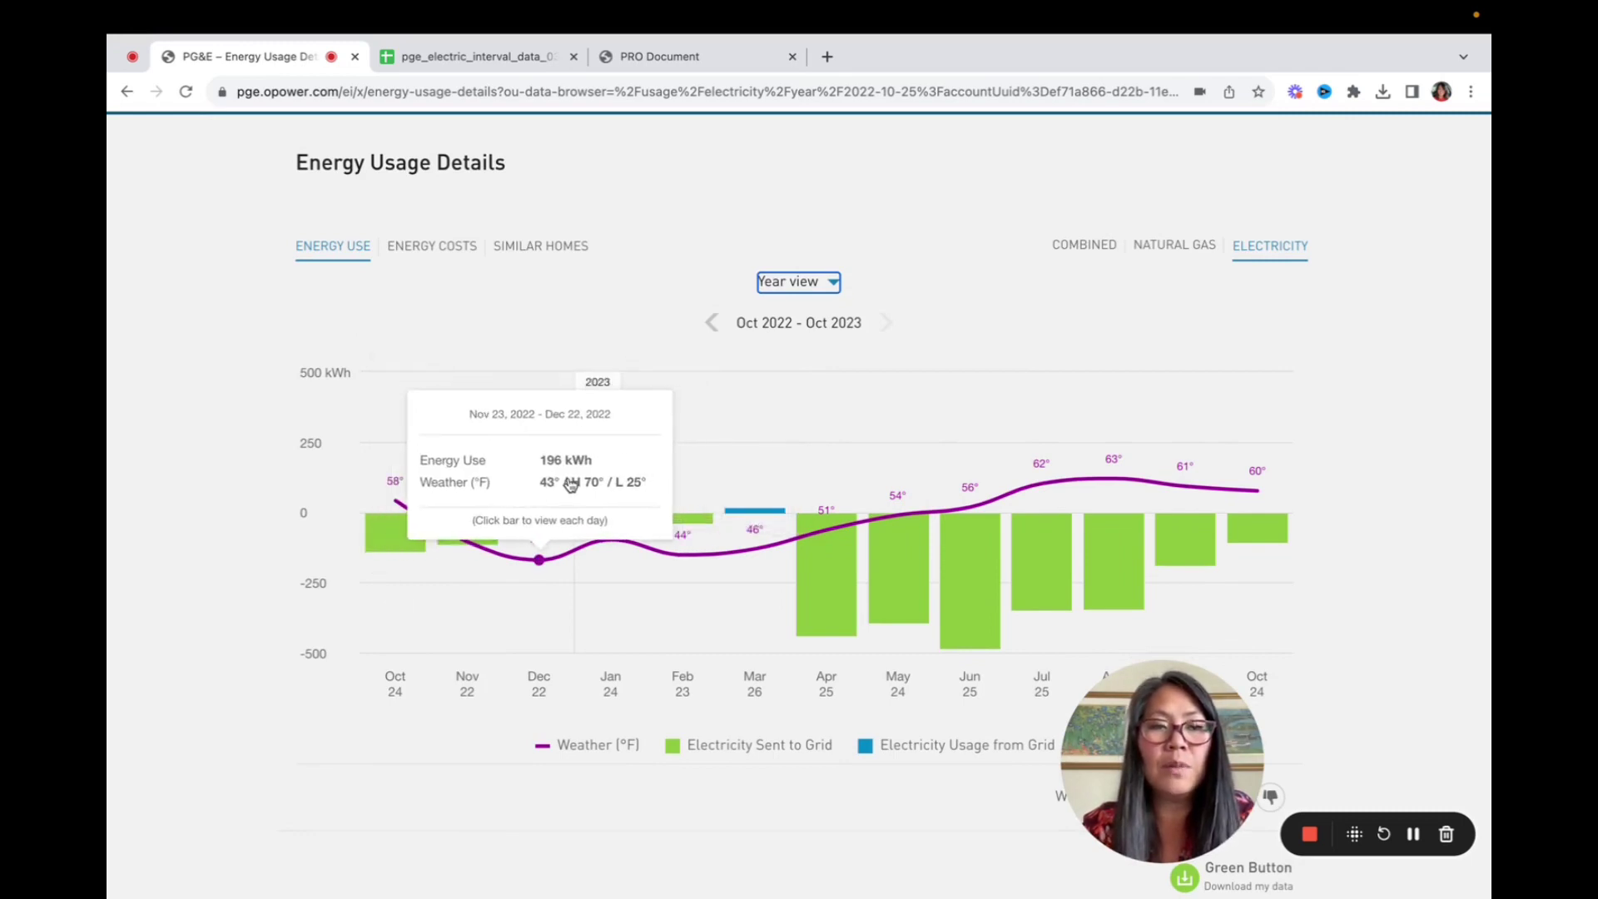
pyautogui.moveTo(875, 520)
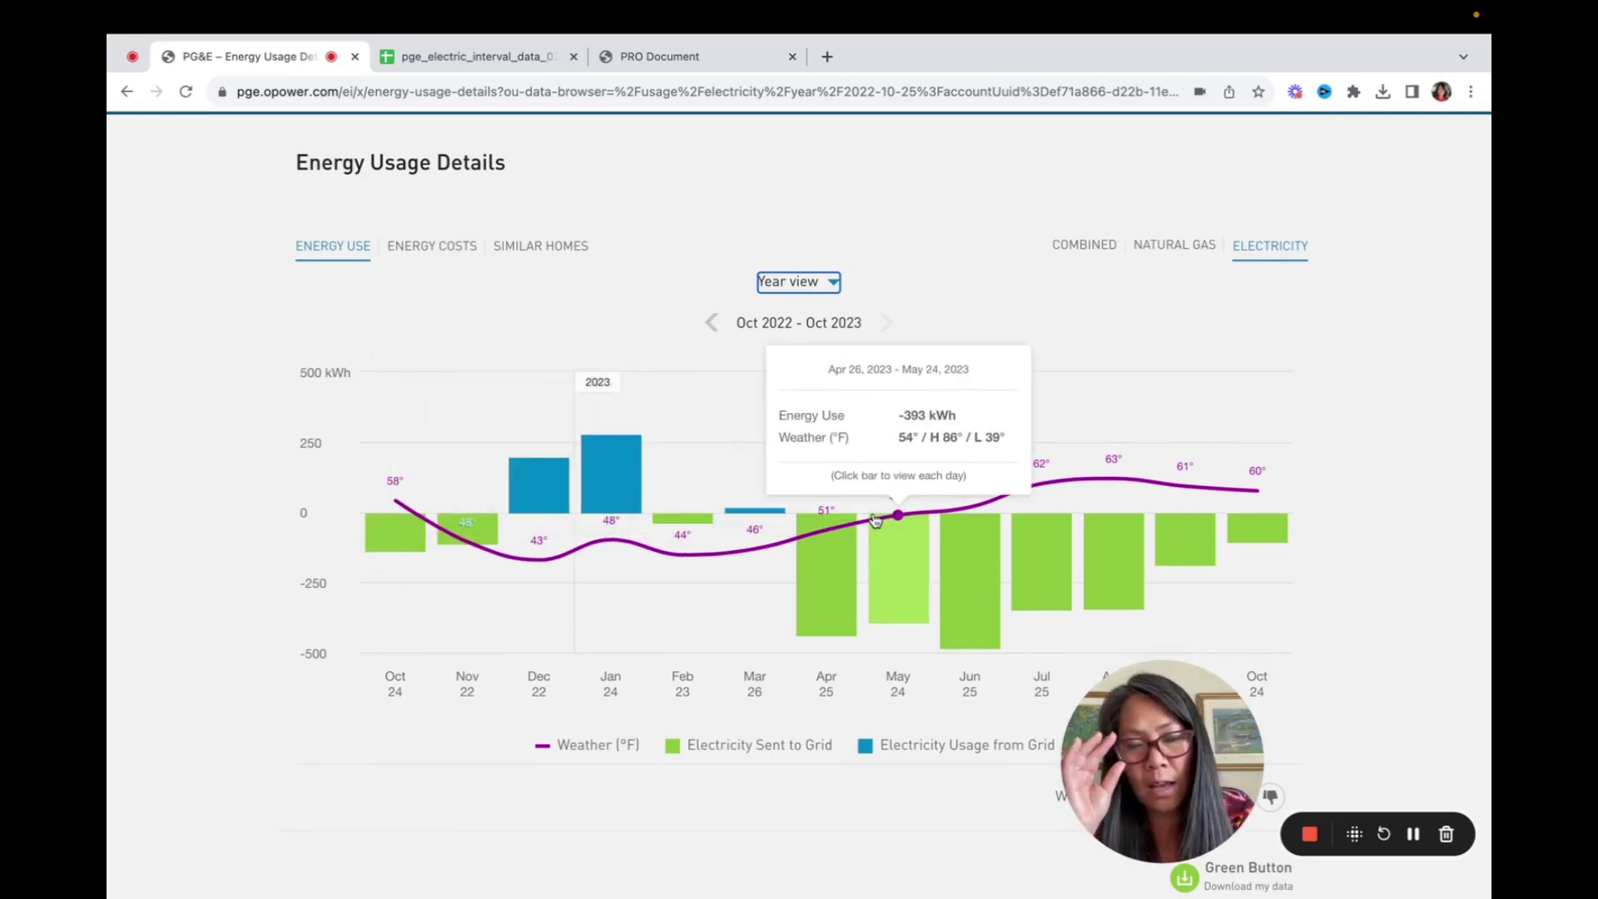
pyautogui.moveTo(759, 511)
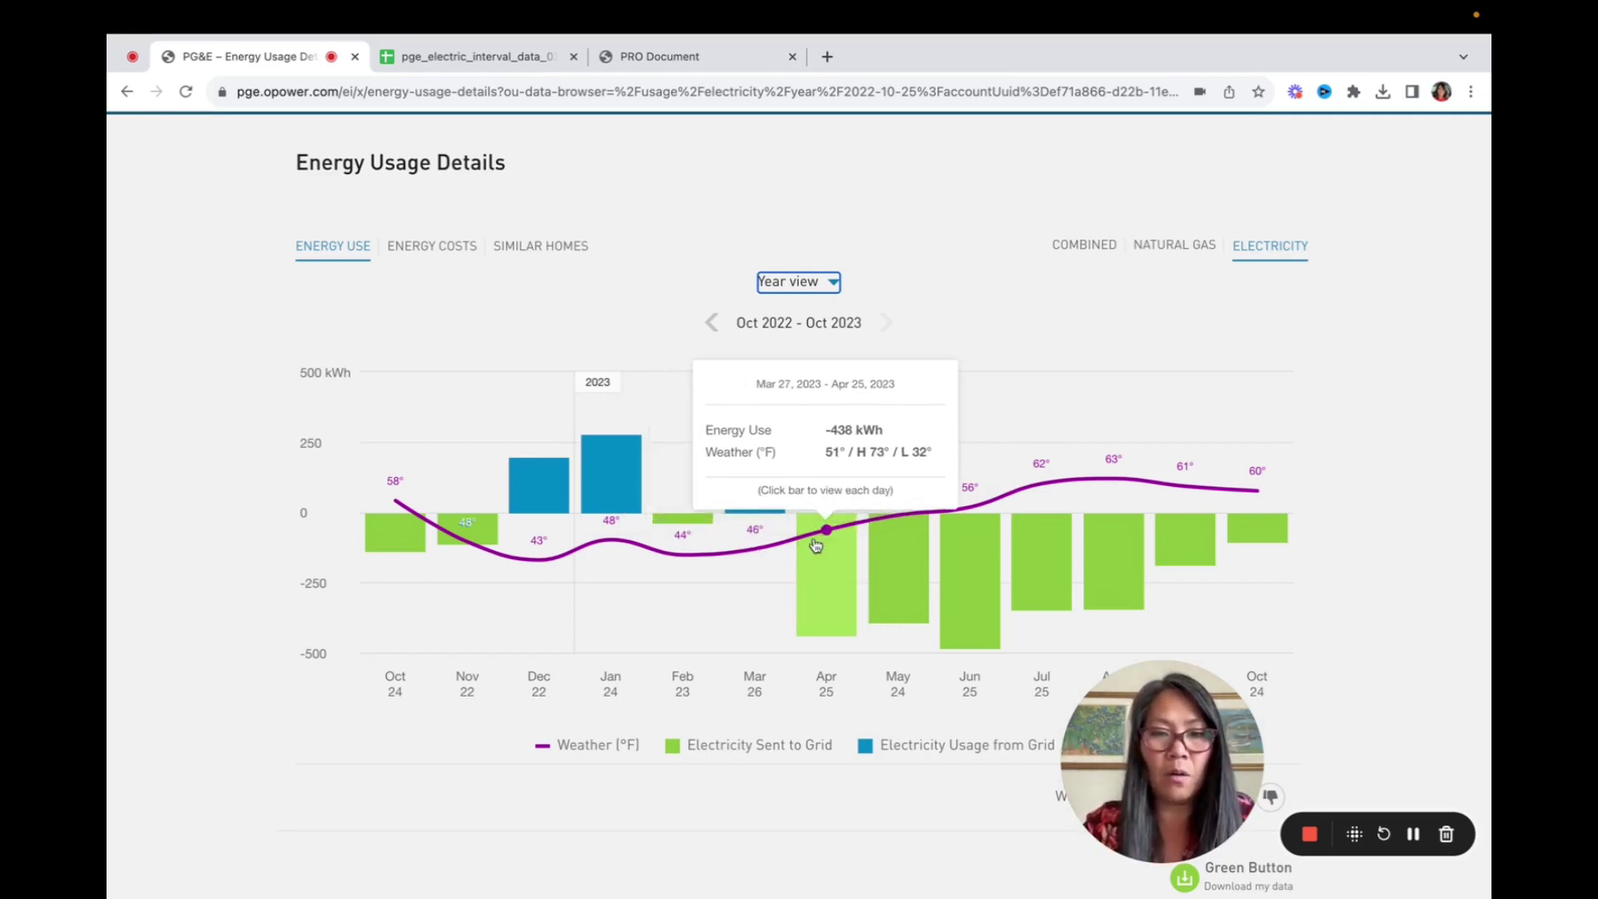
pyautogui.moveTo(1032, 573)
pyautogui.moveTo(991, 592)
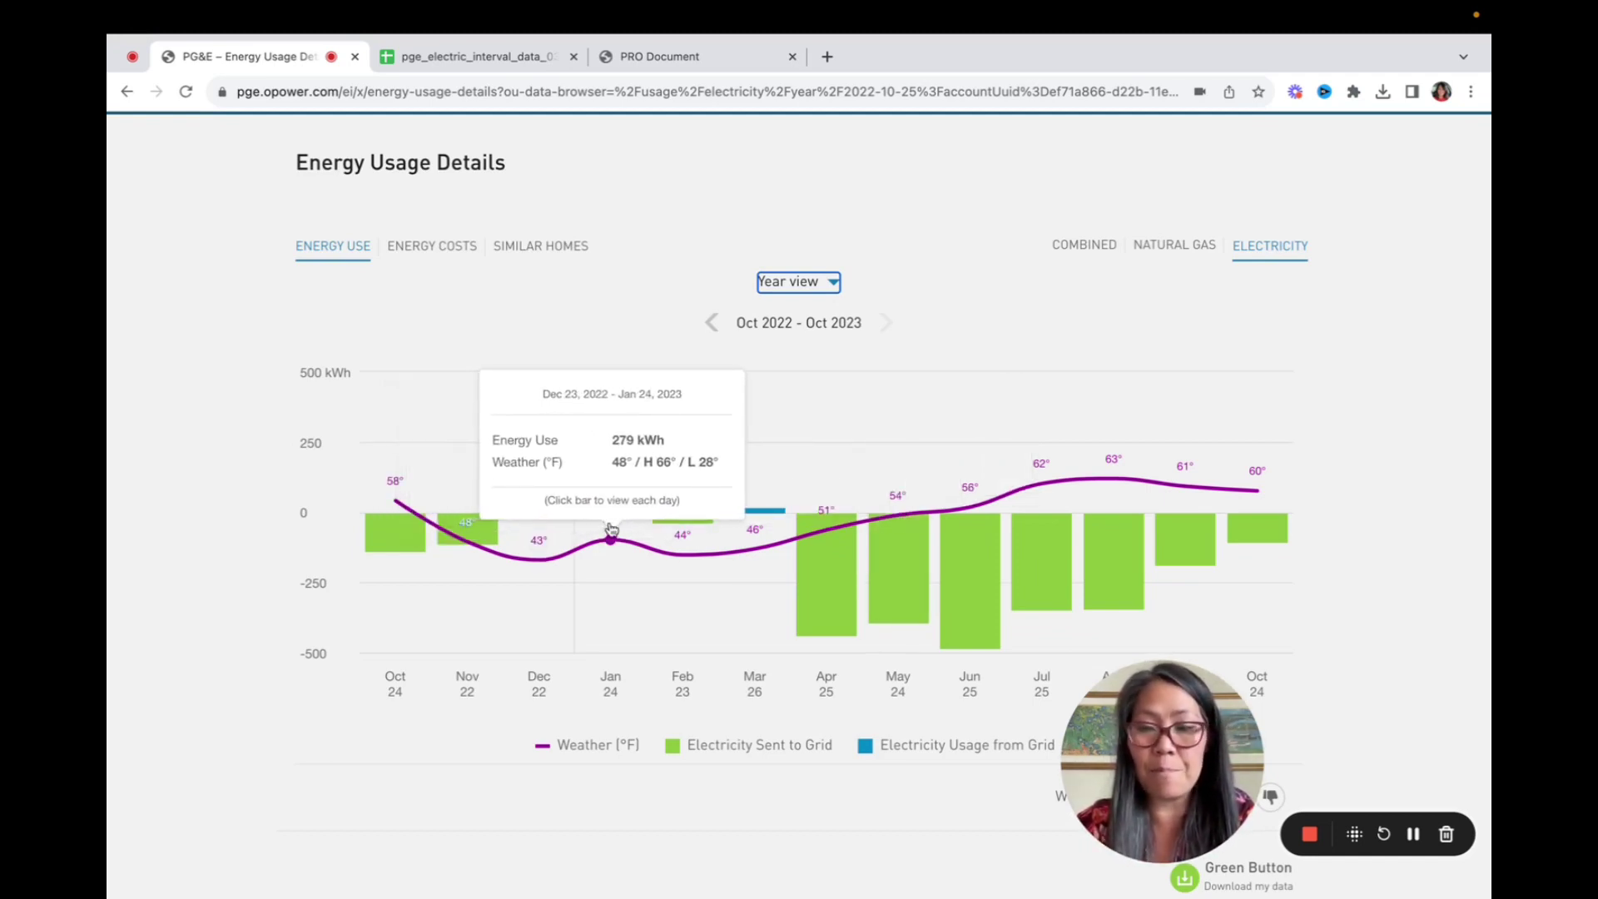
pyautogui.scroll(-5, 1192, 754)
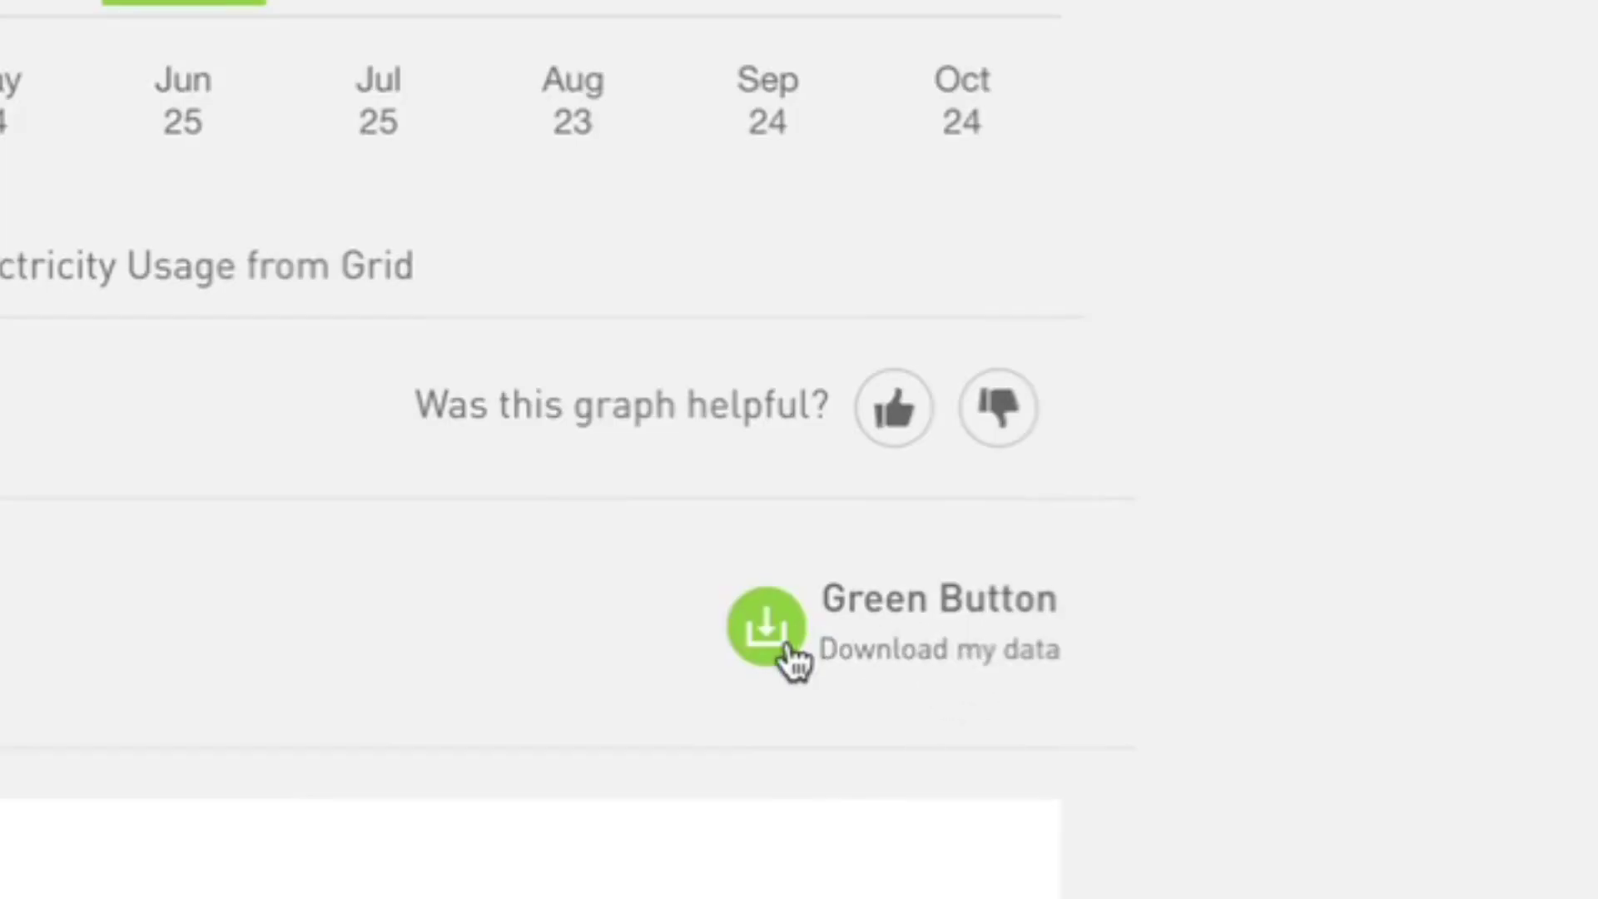
pyautogui.scroll(5, 896, 454)
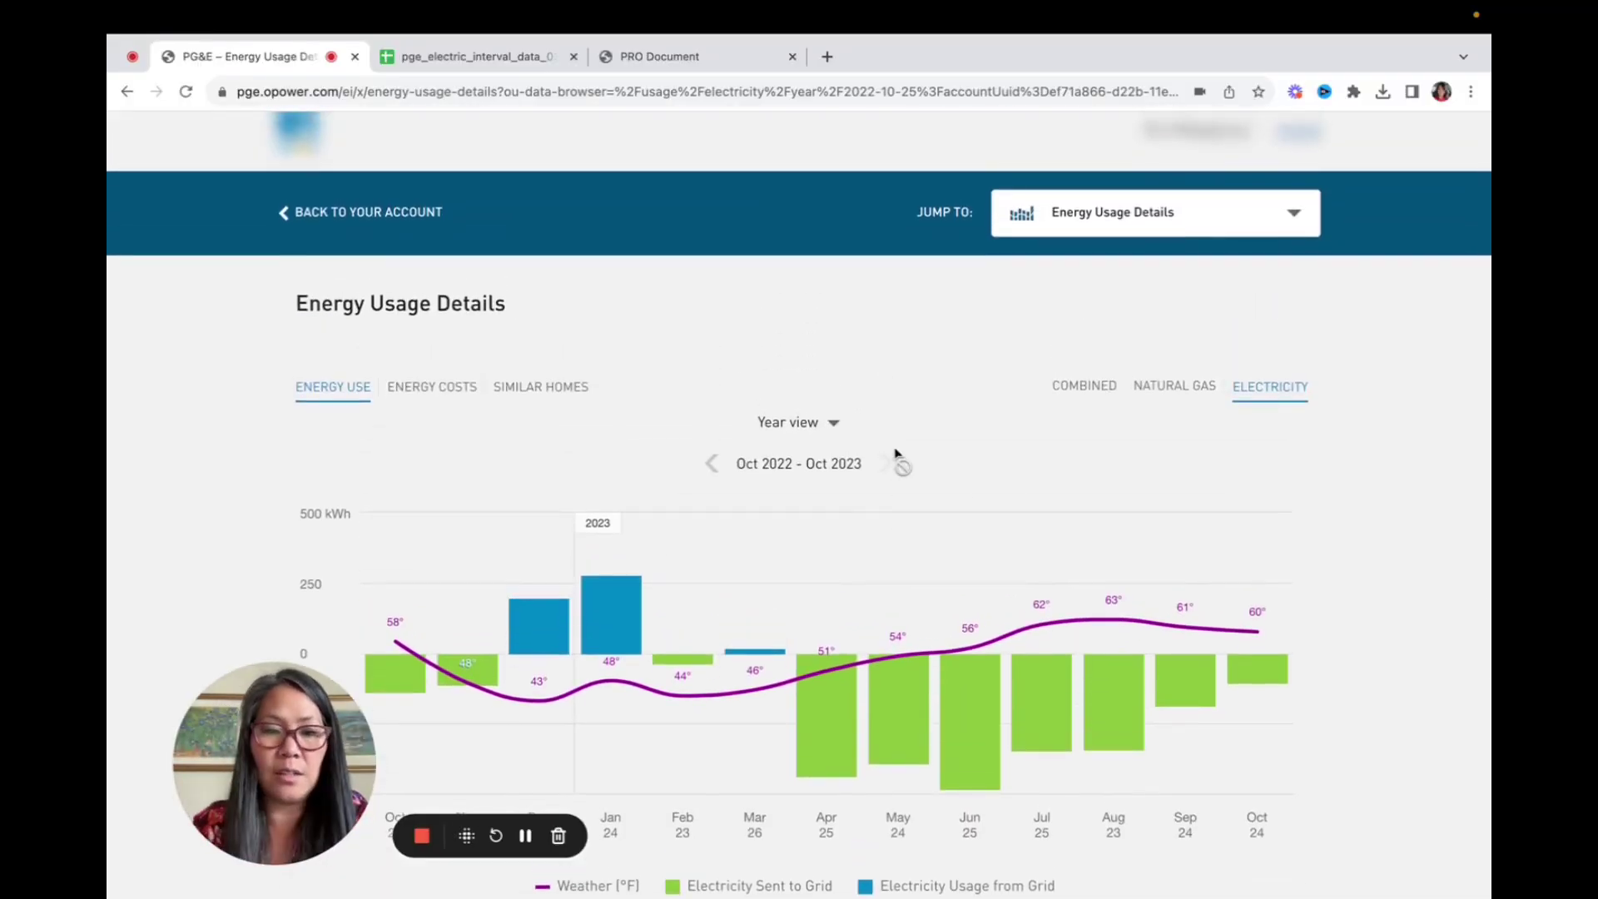
pyautogui.click(823, 423)
# Show hourly Day view usage for Saturday, Nov 4 and scroll to the download options
pyautogui.click(802, 471)
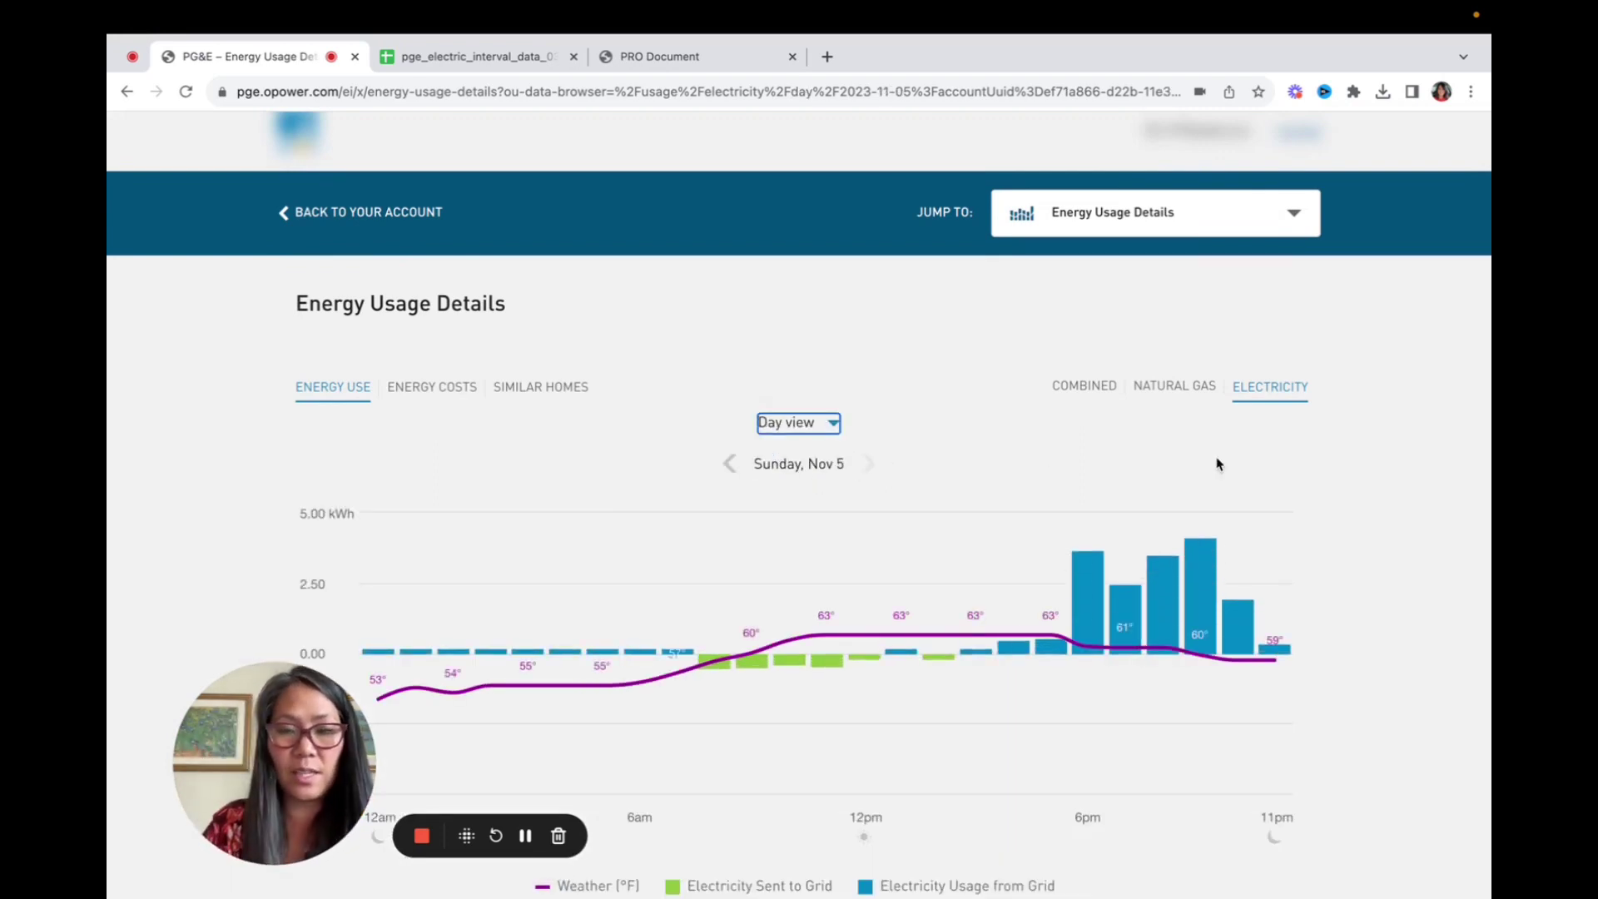
pyautogui.moveTo(1054, 626)
pyautogui.moveTo(1078, 655)
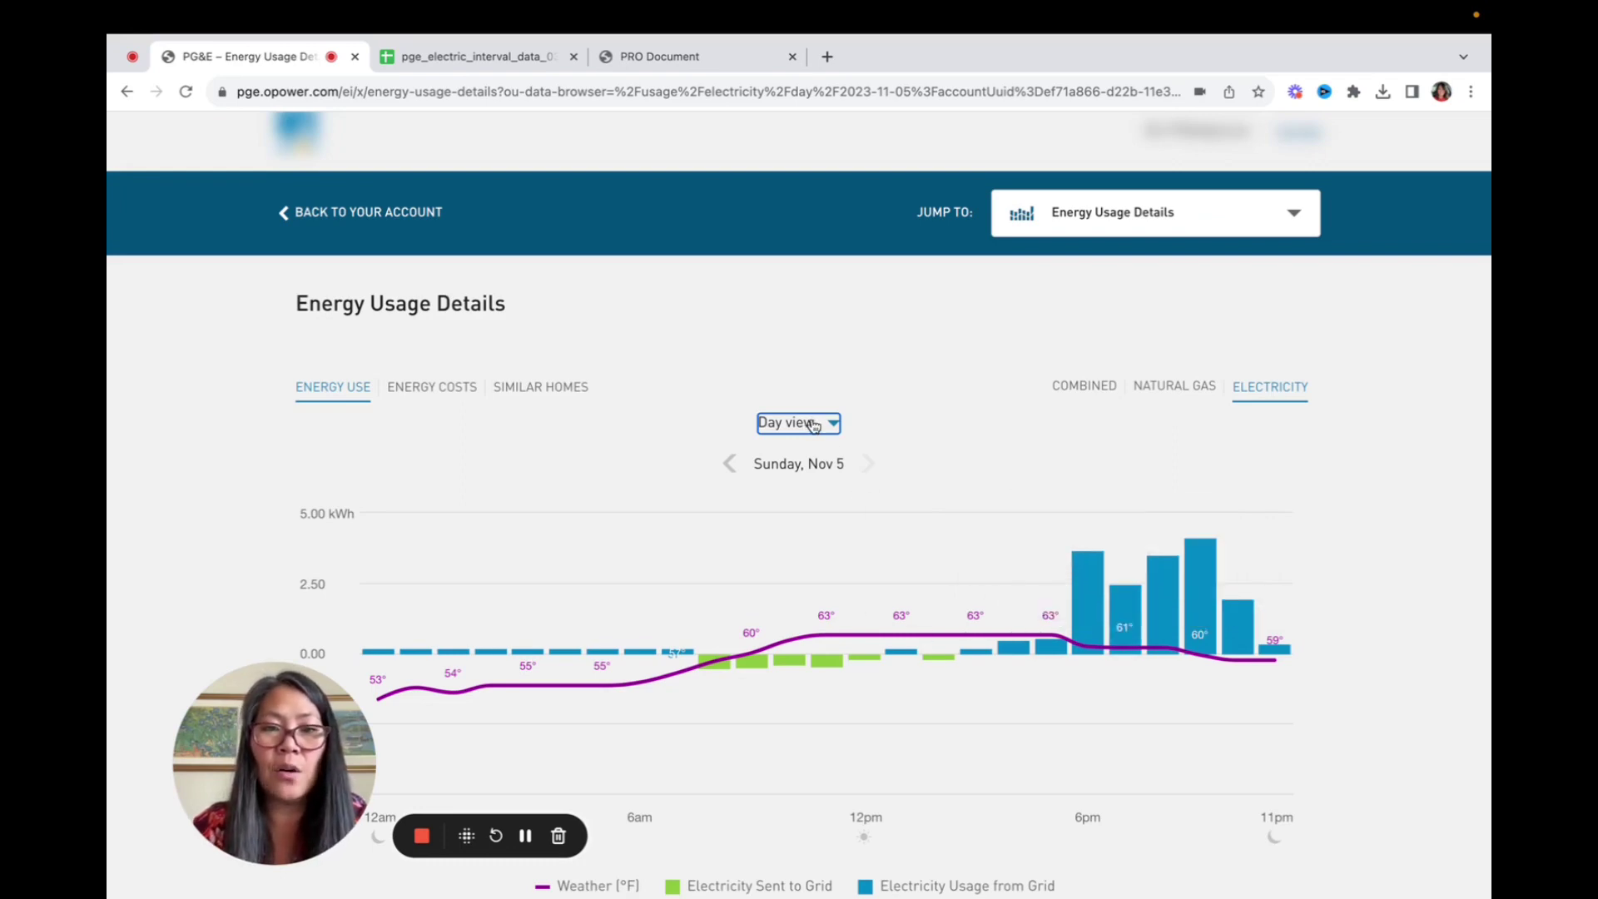
pyautogui.click(728, 465)
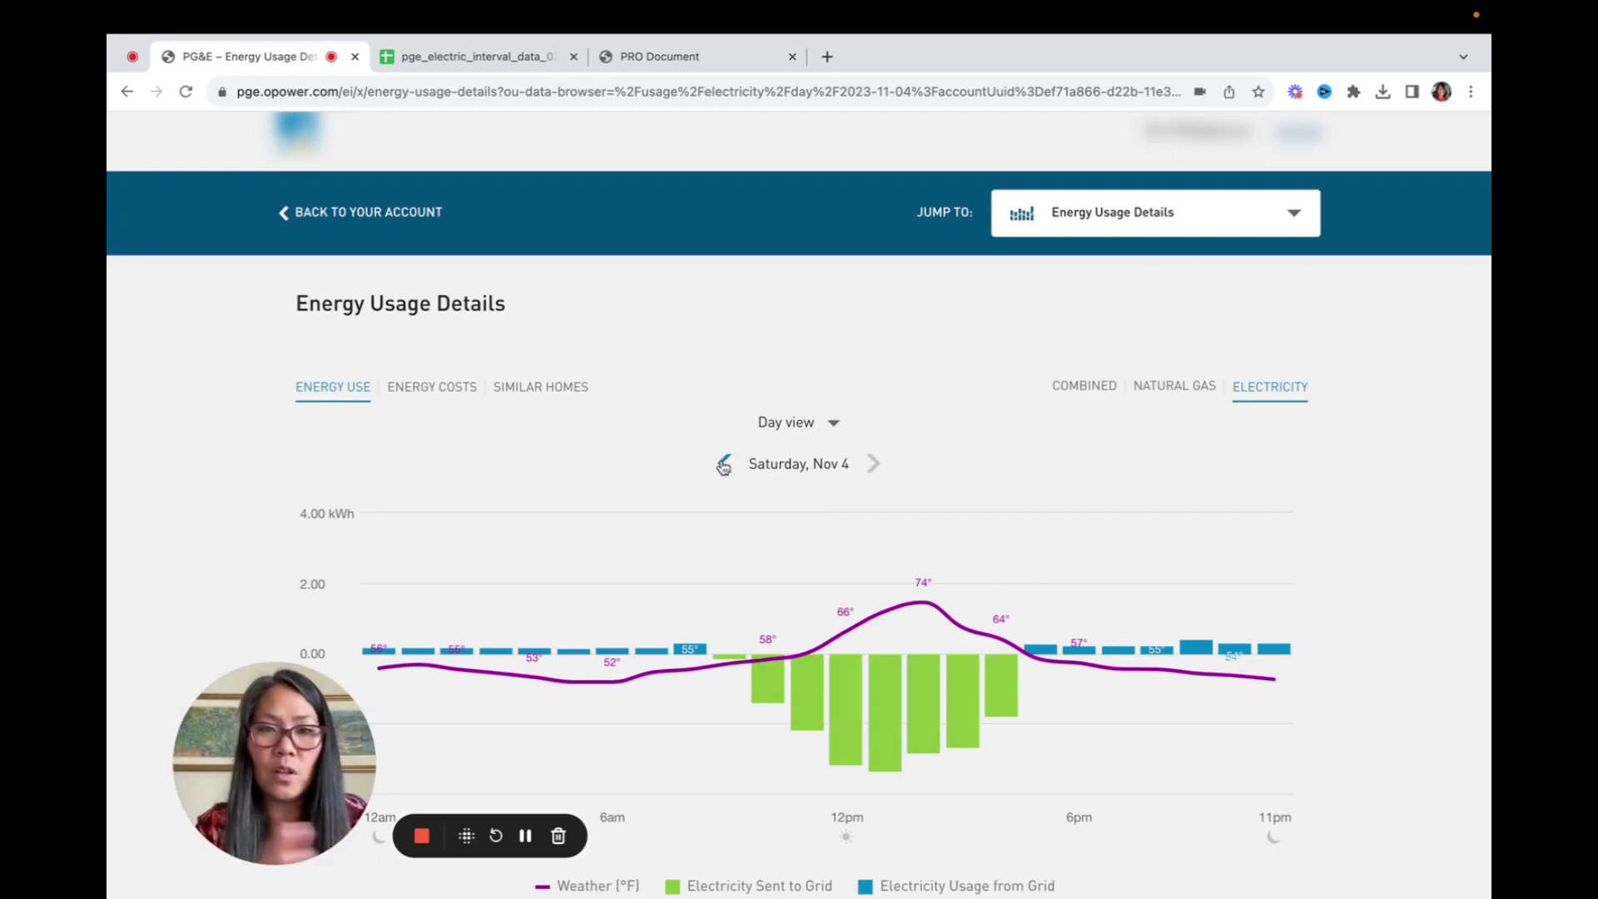
pyautogui.scroll(-6, 722, 466)
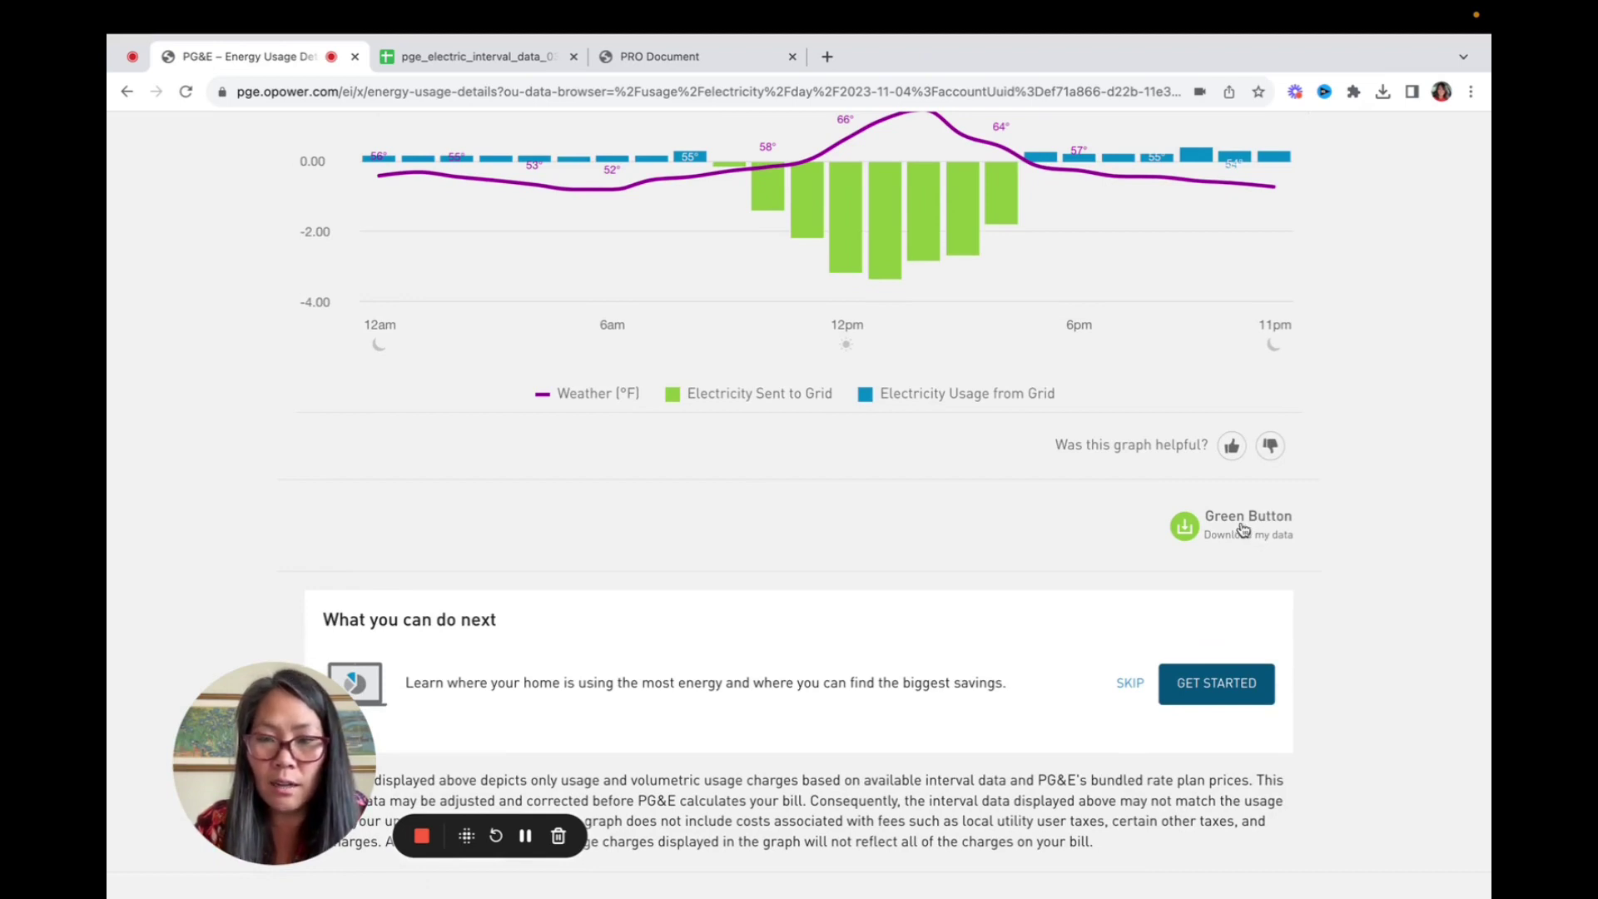
# Export usage for 11/06/2022 to 11/06/2023 as CSV via Green Button Download my data
pyautogui.scroll(-4, 902, 725)
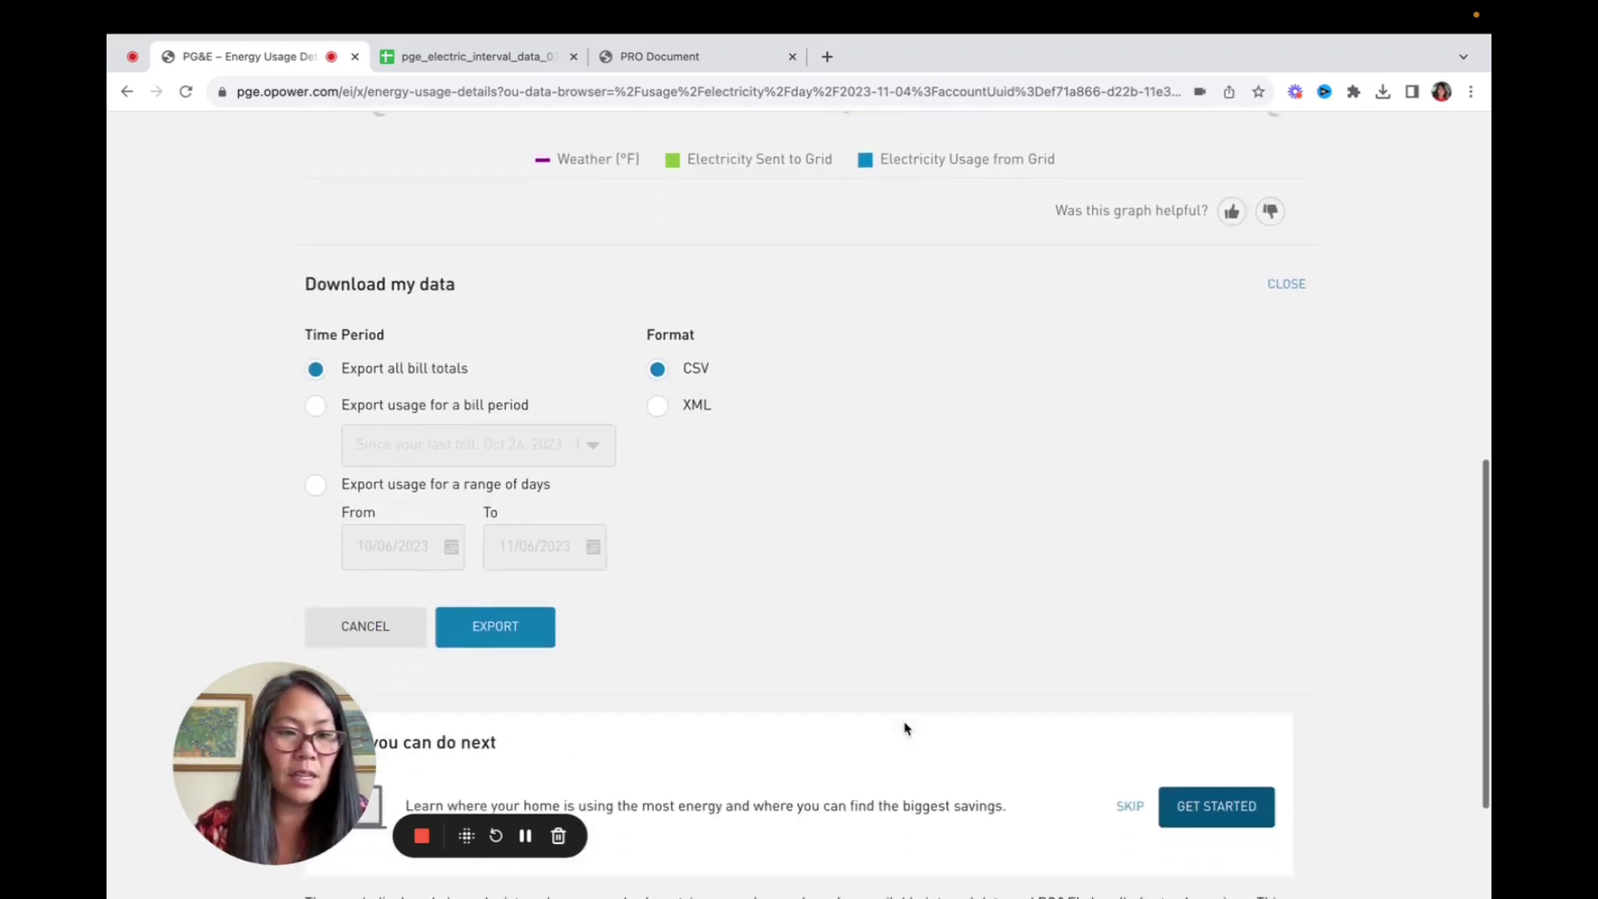
pyautogui.click(350, 307)
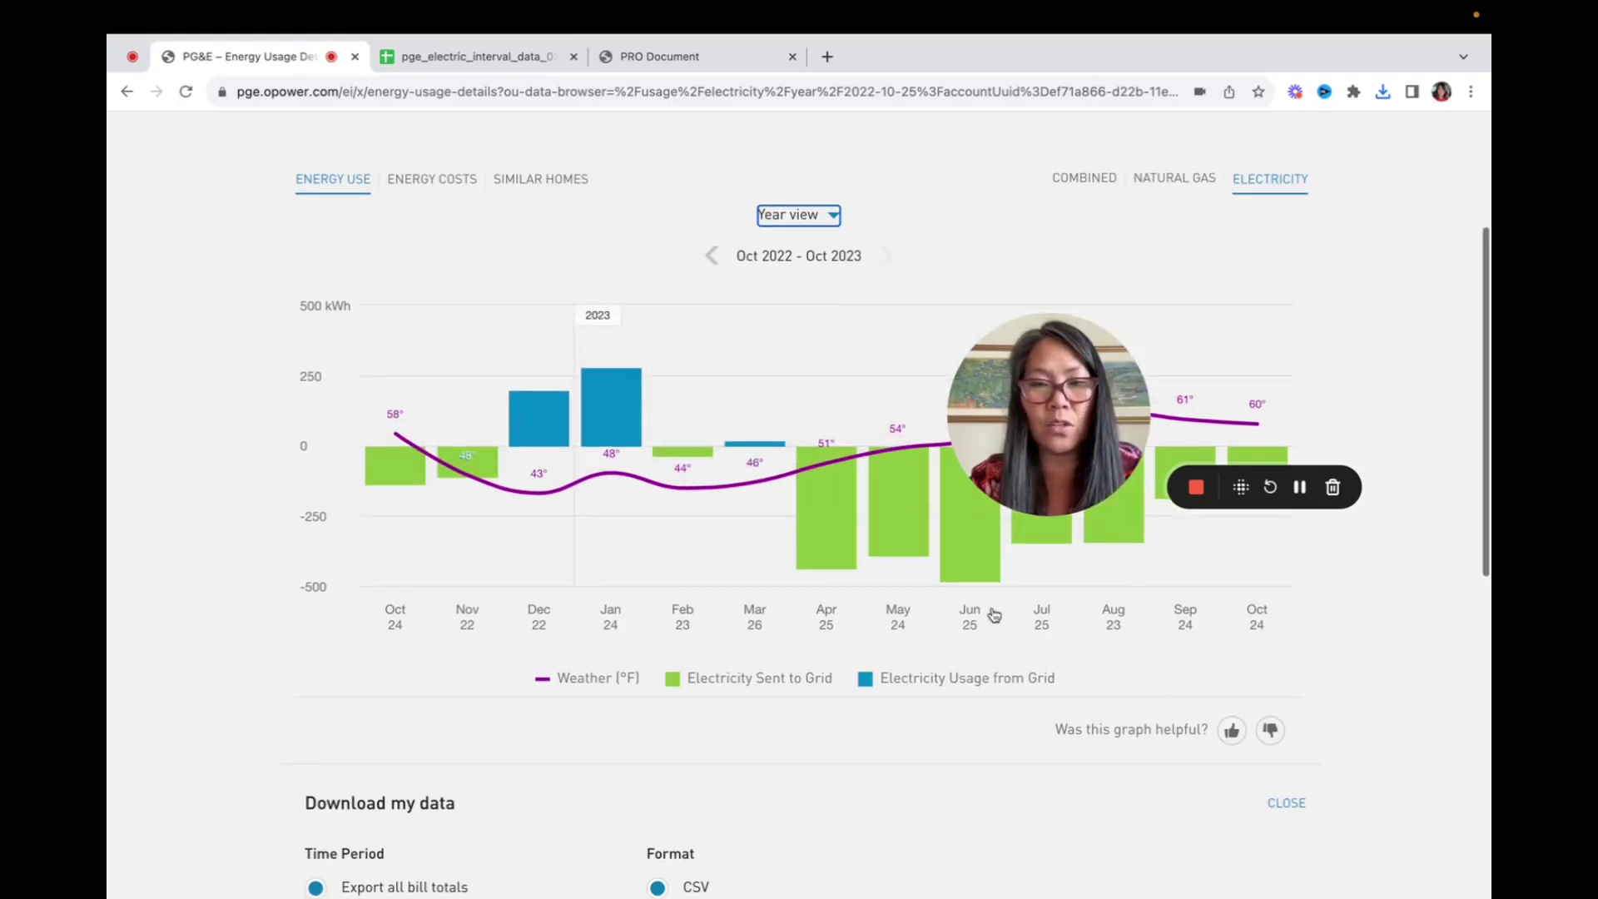
pyautogui.scroll(-8, 995, 614)
pyautogui.scroll(1, 995, 613)
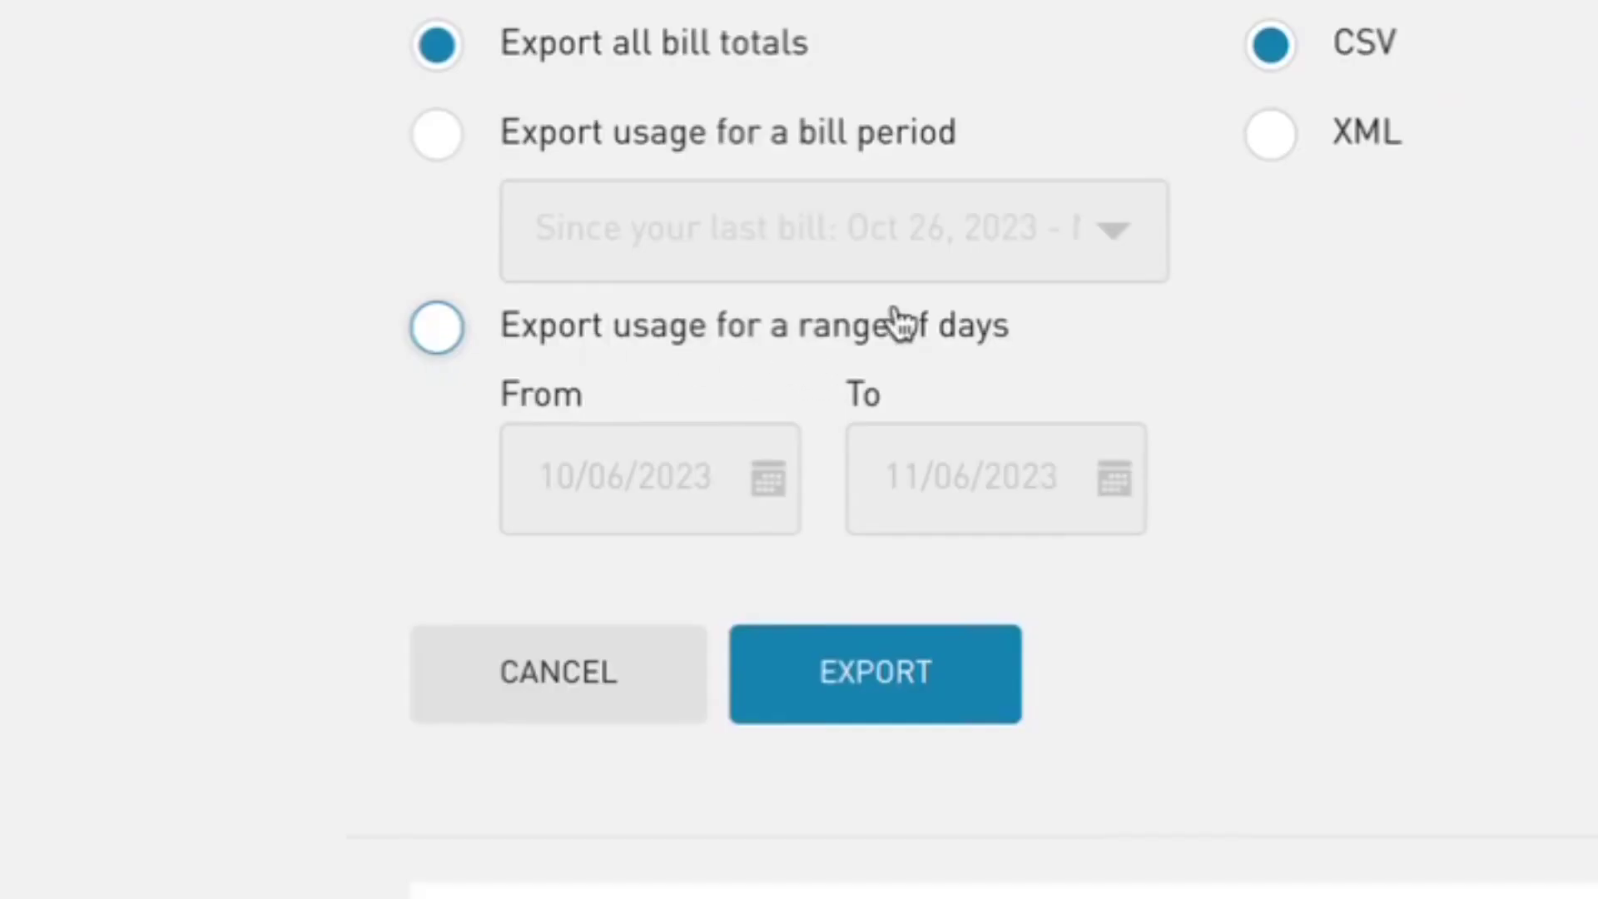
pyautogui.click(449, 337)
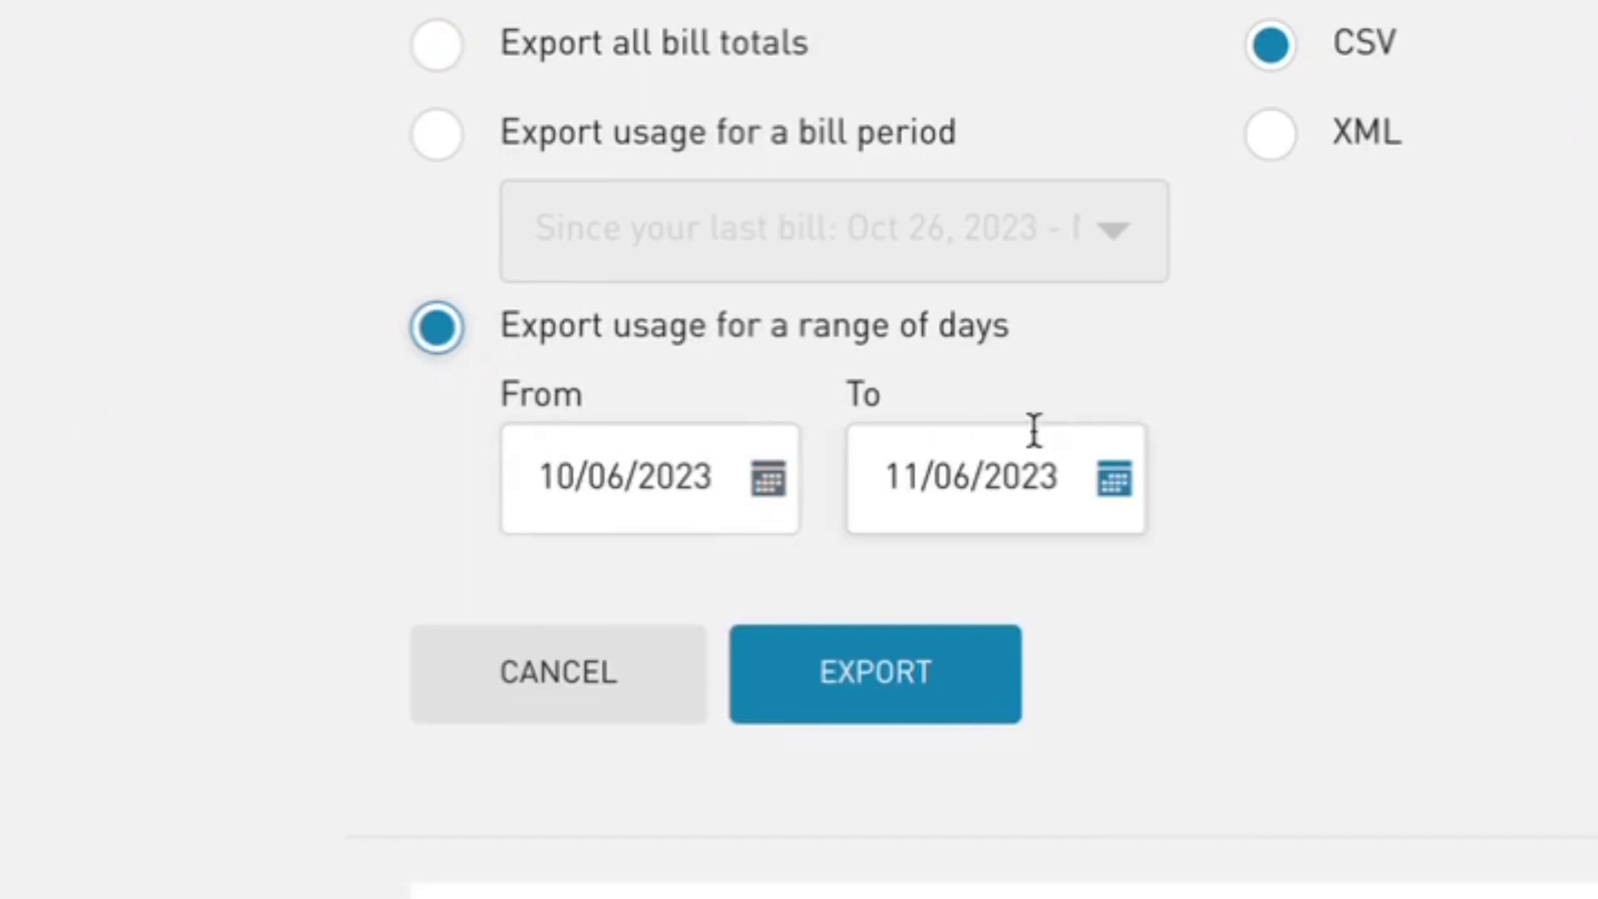
pyautogui.click(717, 481)
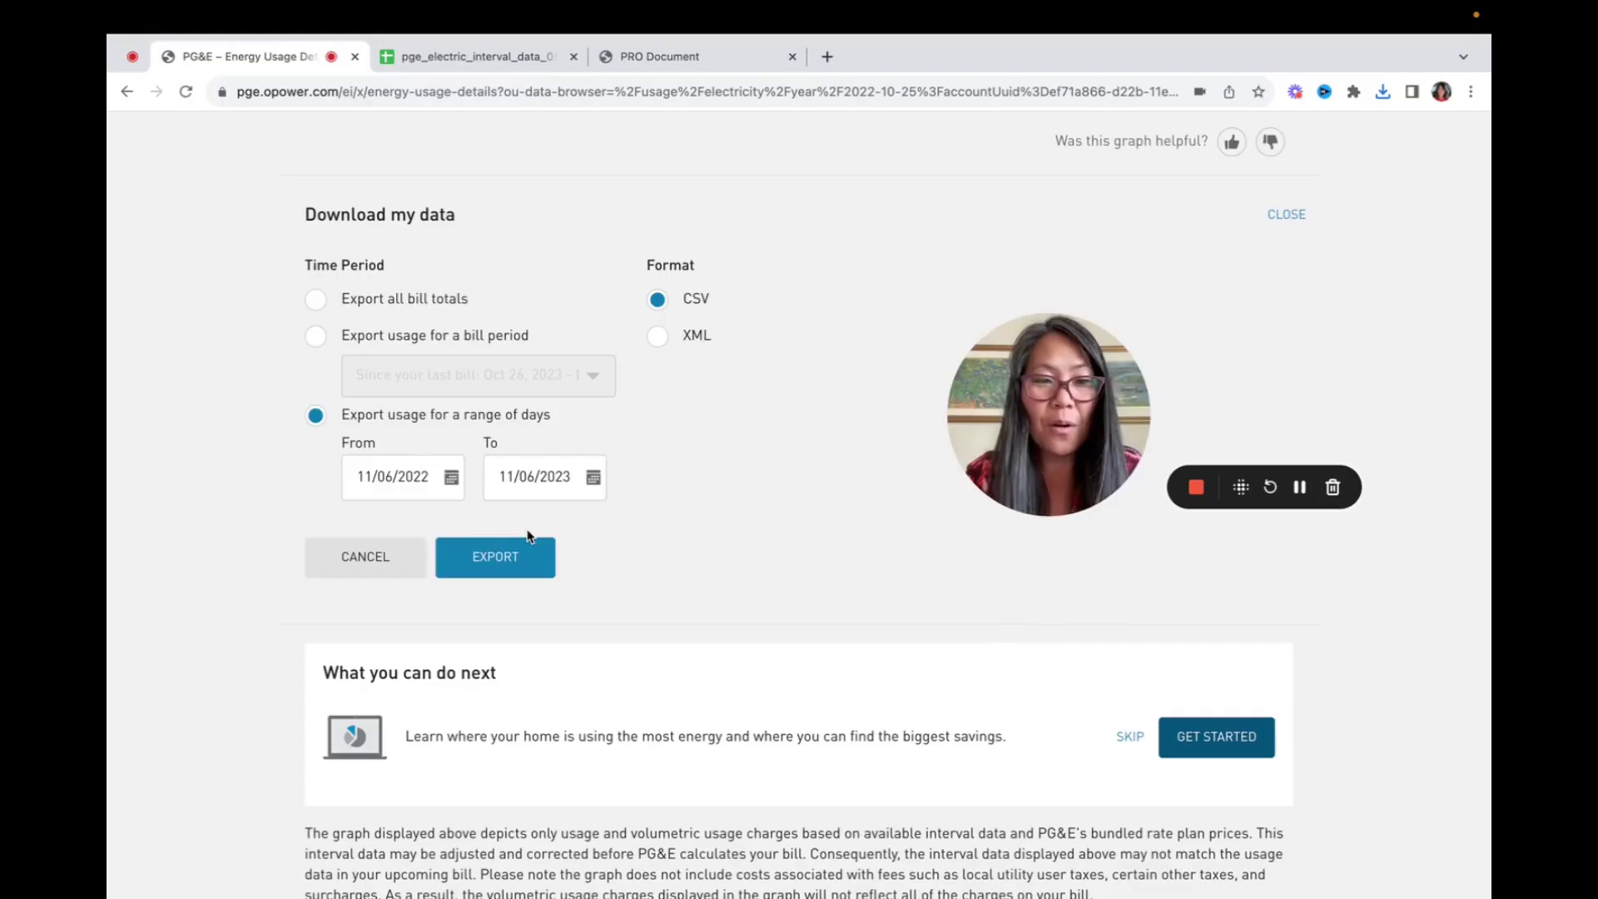
pyautogui.click(919, 715)
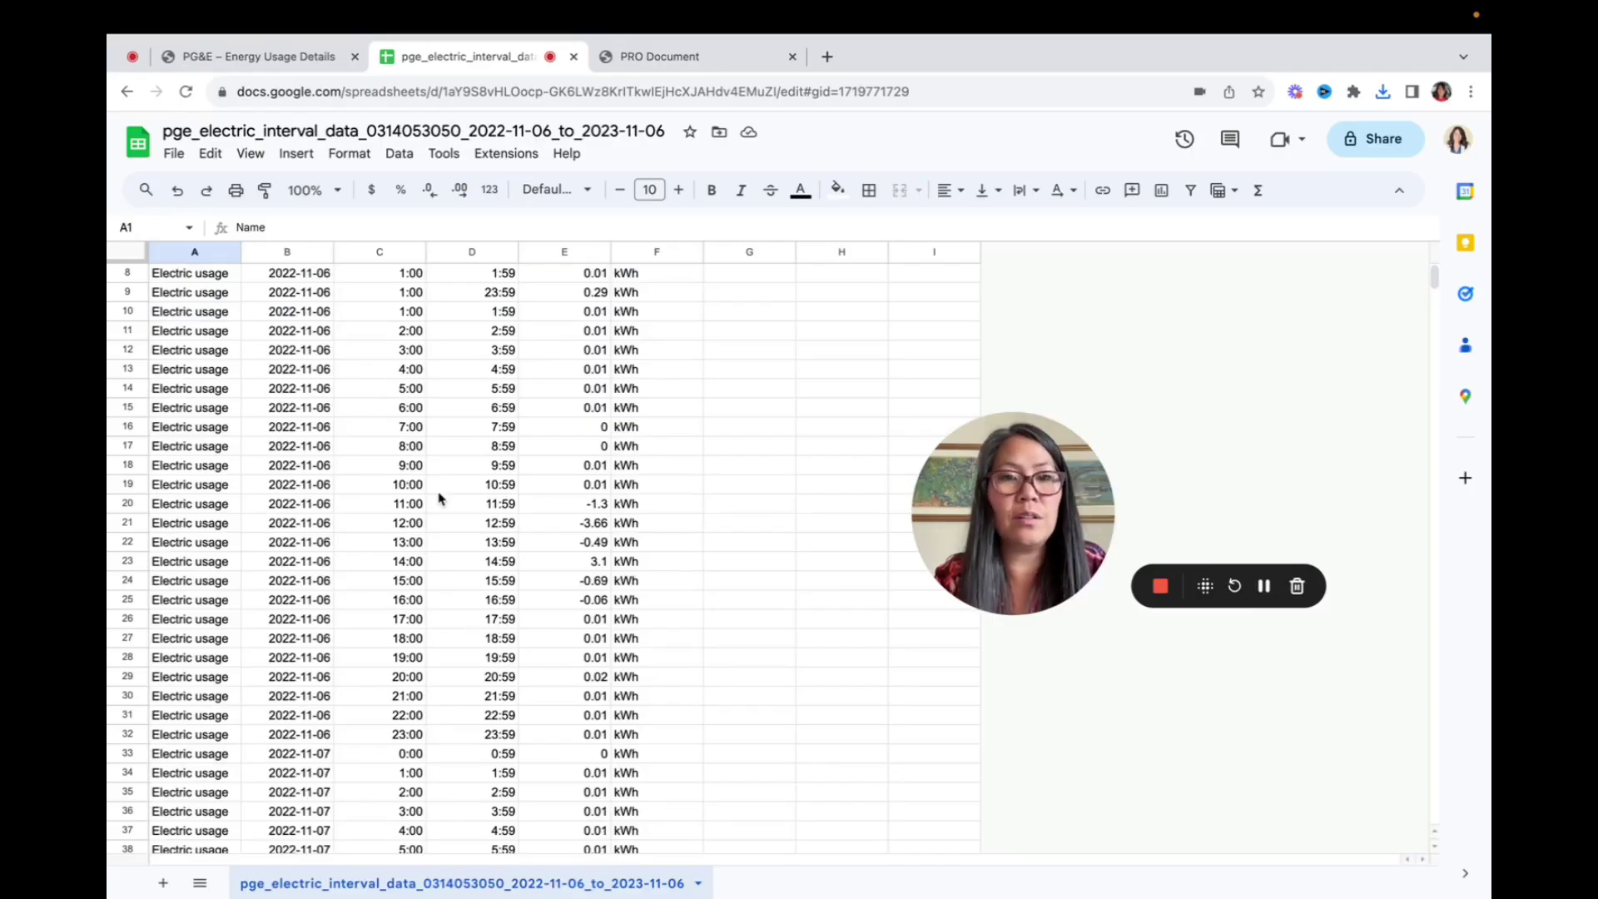
# Scroll to the 2022-11-23 rows and select the overnight kWh readings, totalling 1.19 kWh
pyautogui.scroll(-20, 439, 497)
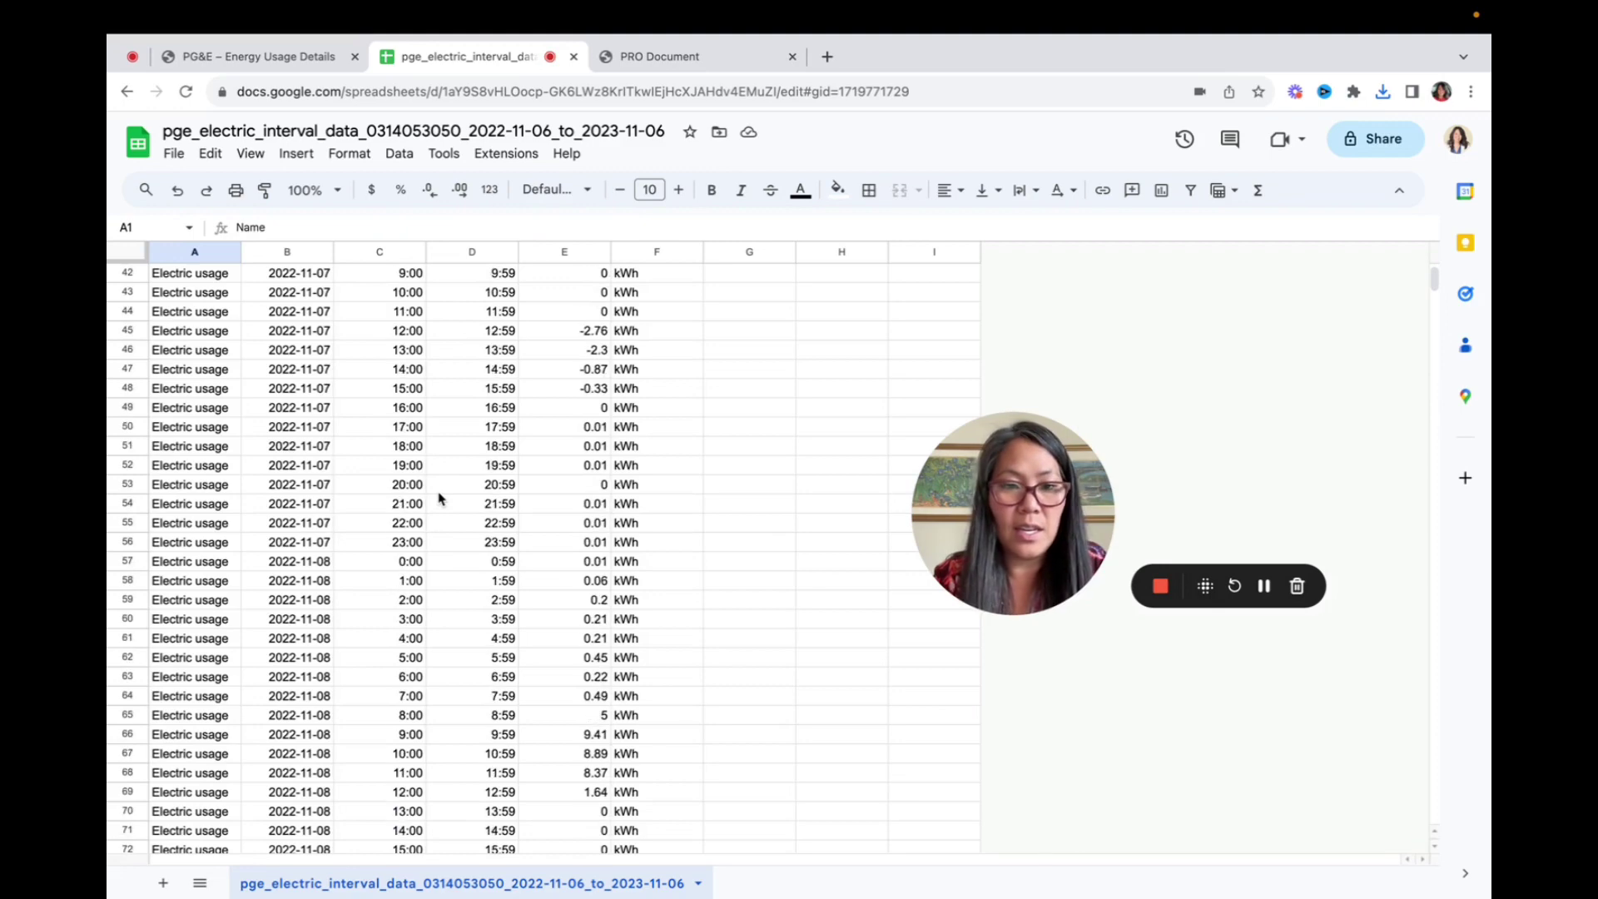
pyautogui.scroll(-20, 439, 498)
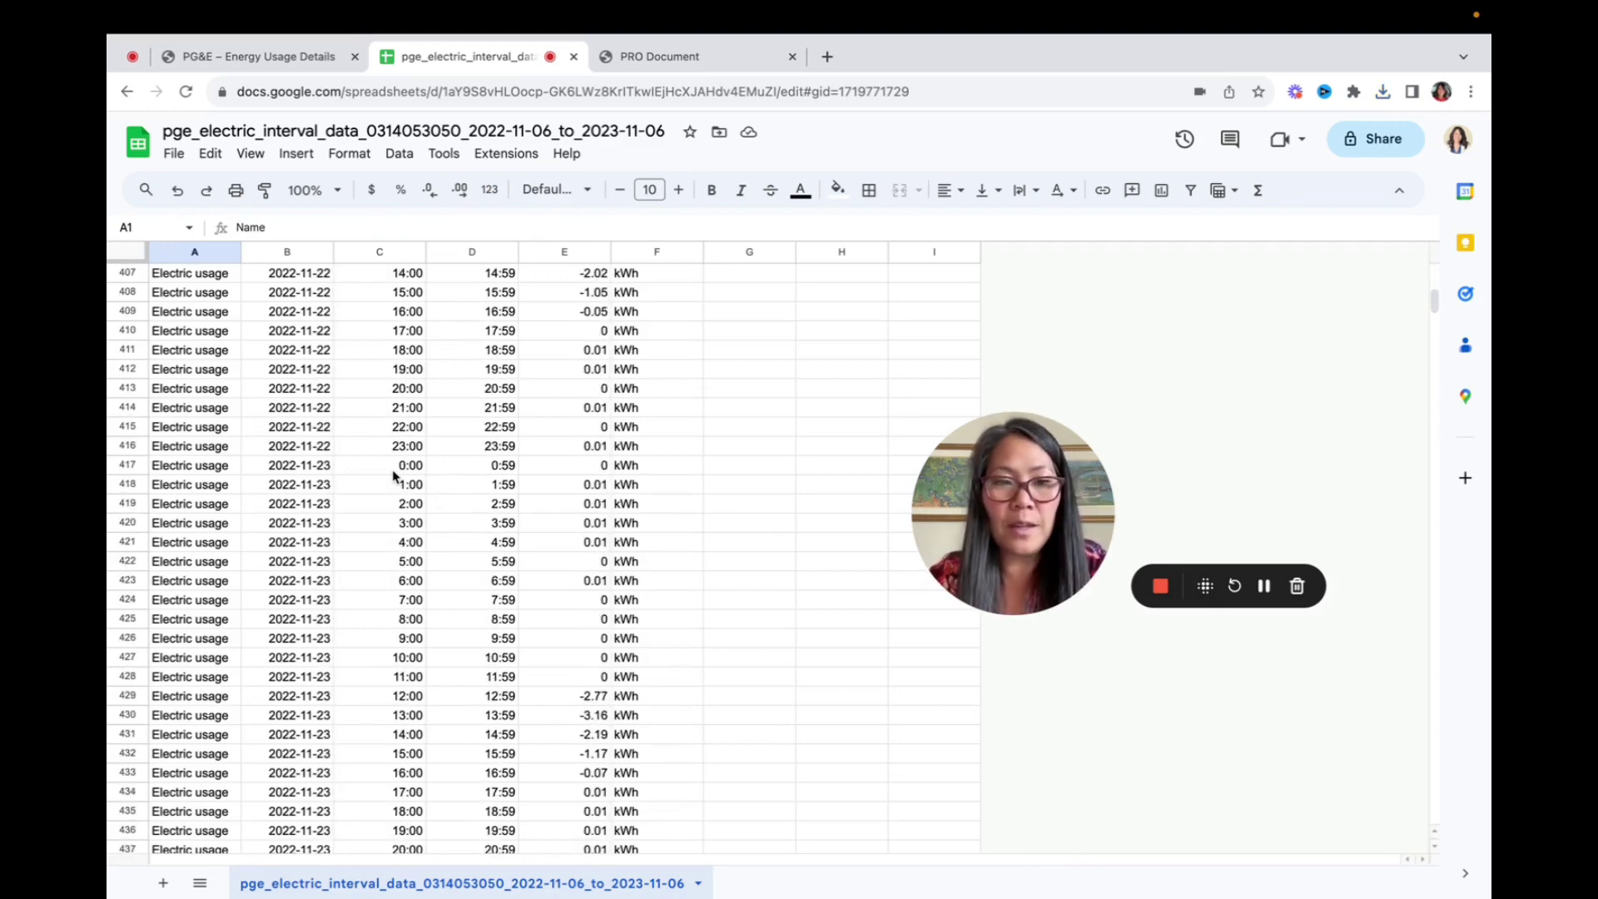
pyautogui.scroll(-1, 395, 476)
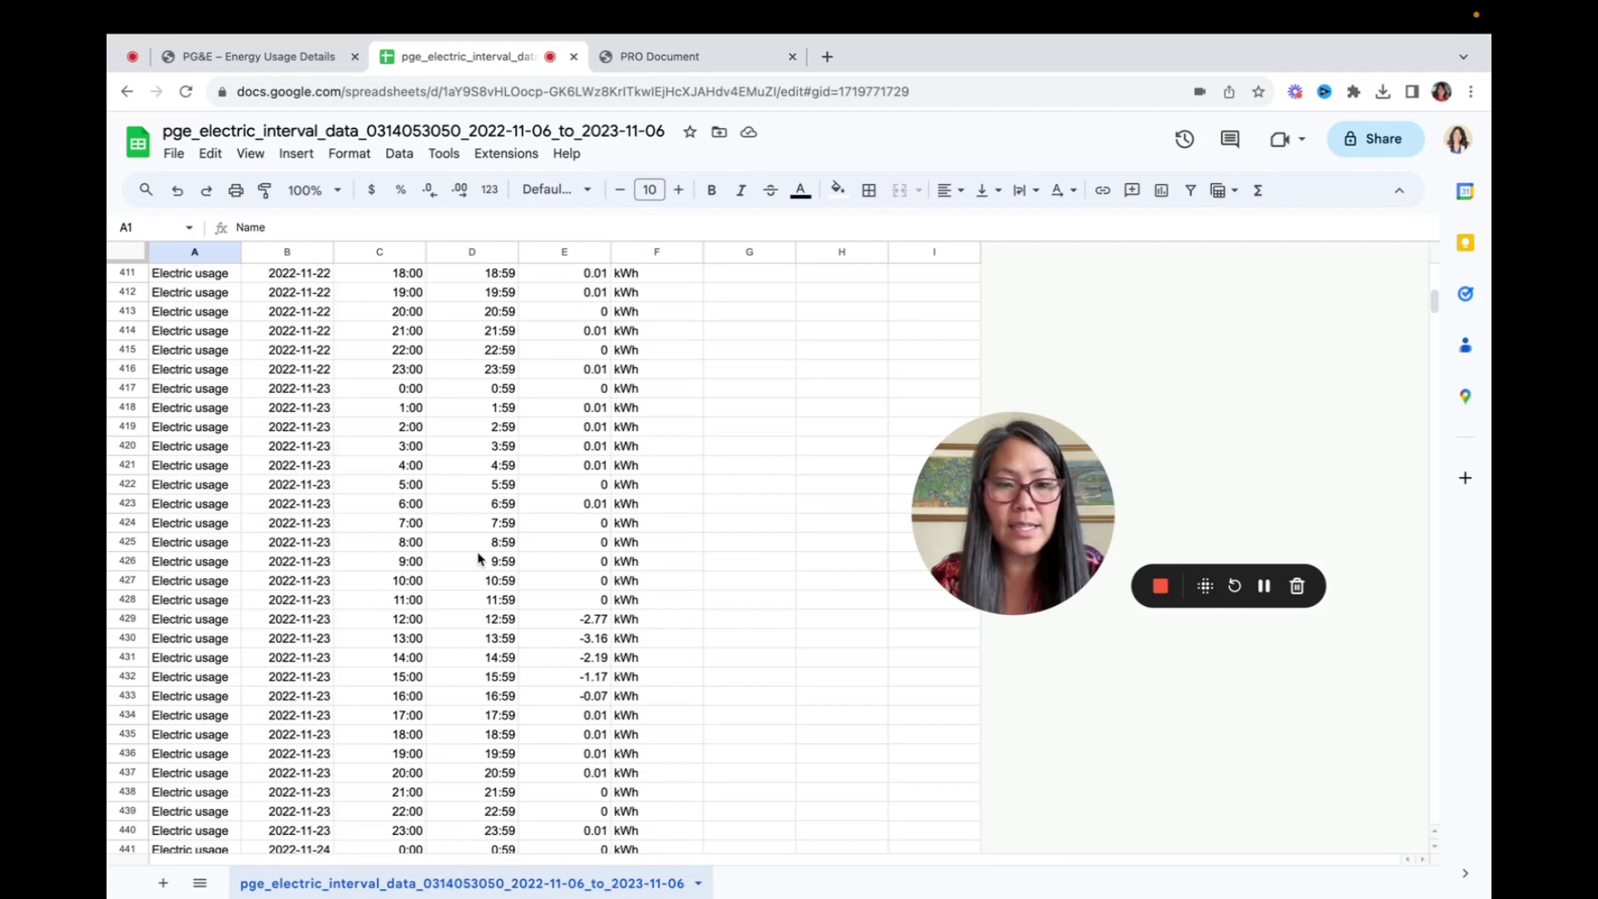
pyautogui.scroll(-7, 479, 559)
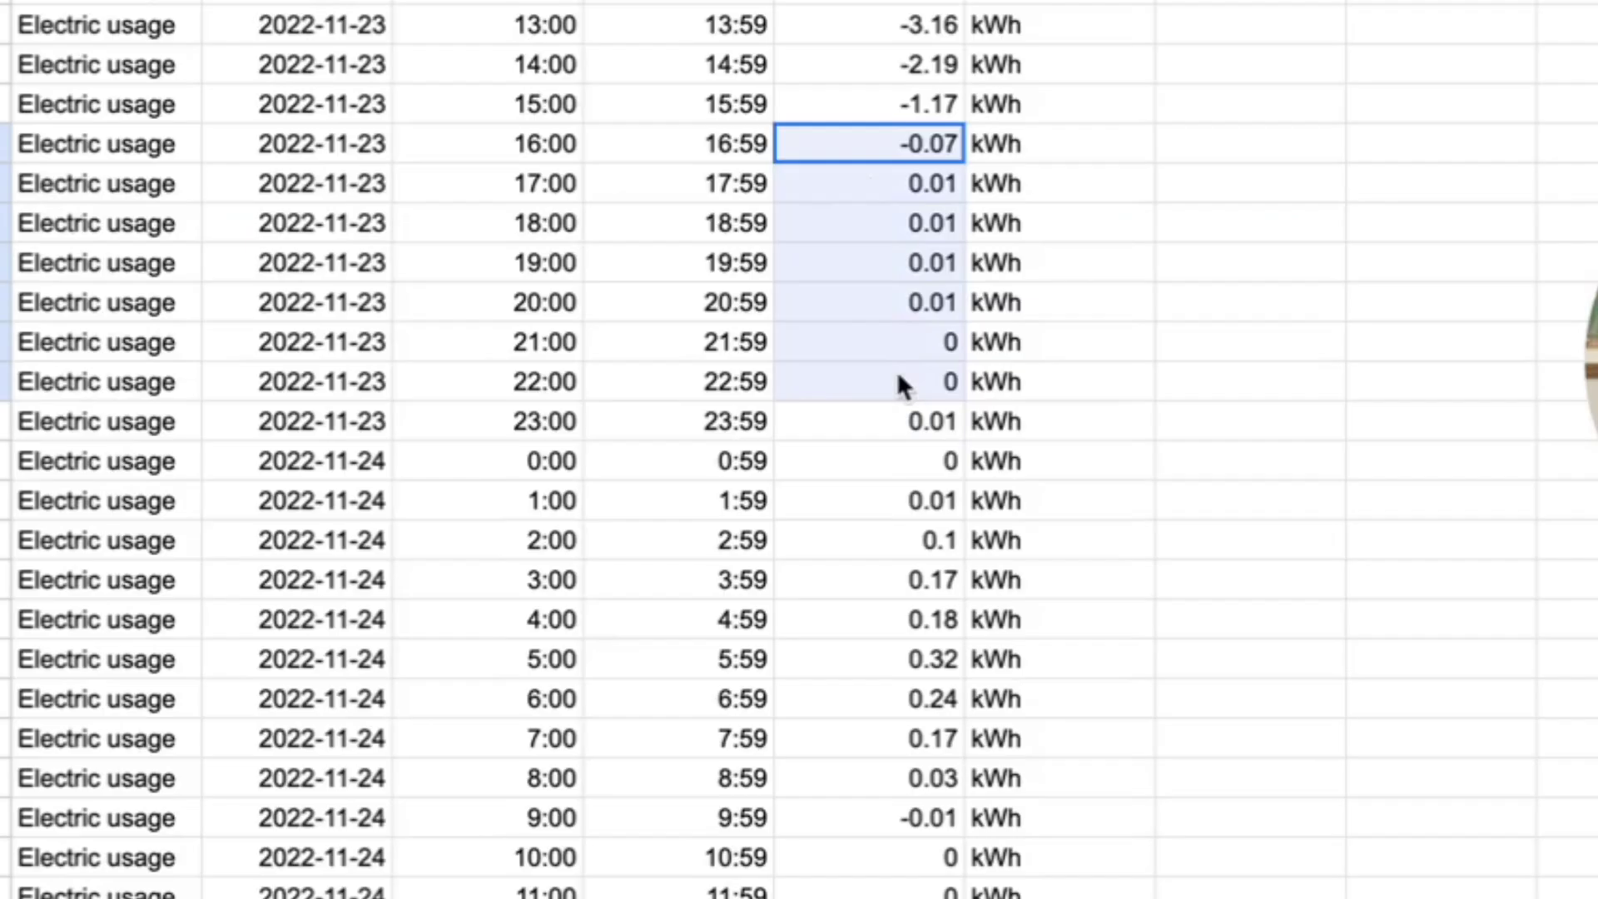
pyautogui.moveTo(898, 375); pyautogui.dragTo(896, 797)
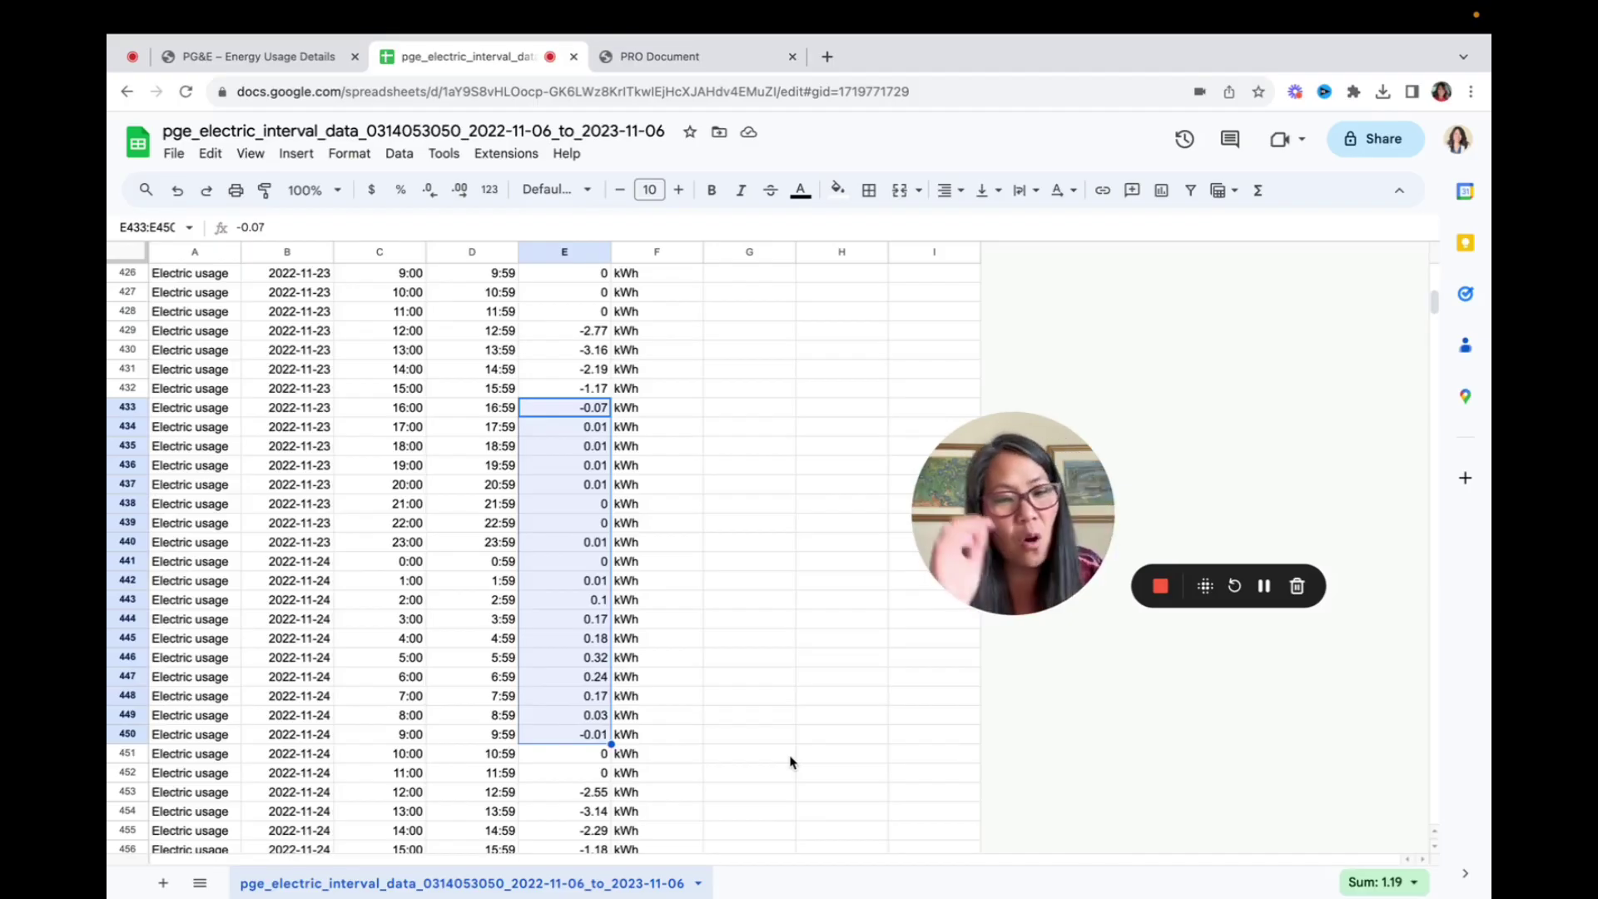
# Scroll to 12 December 2022 and select the kWh readings from 16:00 onward to total them
pyautogui.scroll(-20, 789, 763)
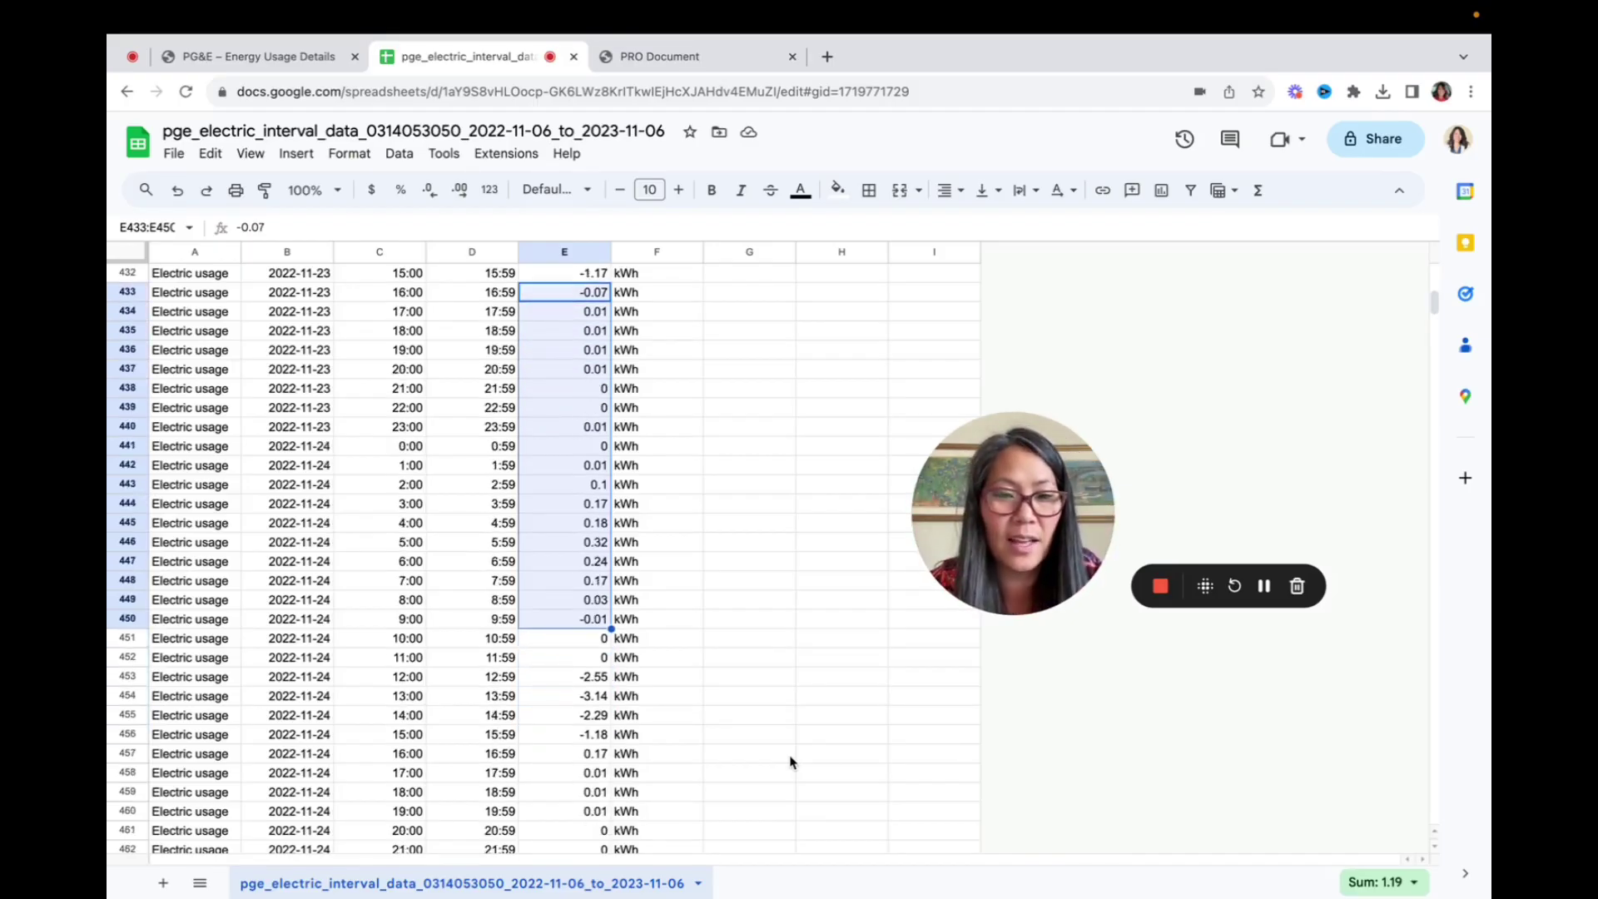
pyautogui.scroll(-3, 720, 621)
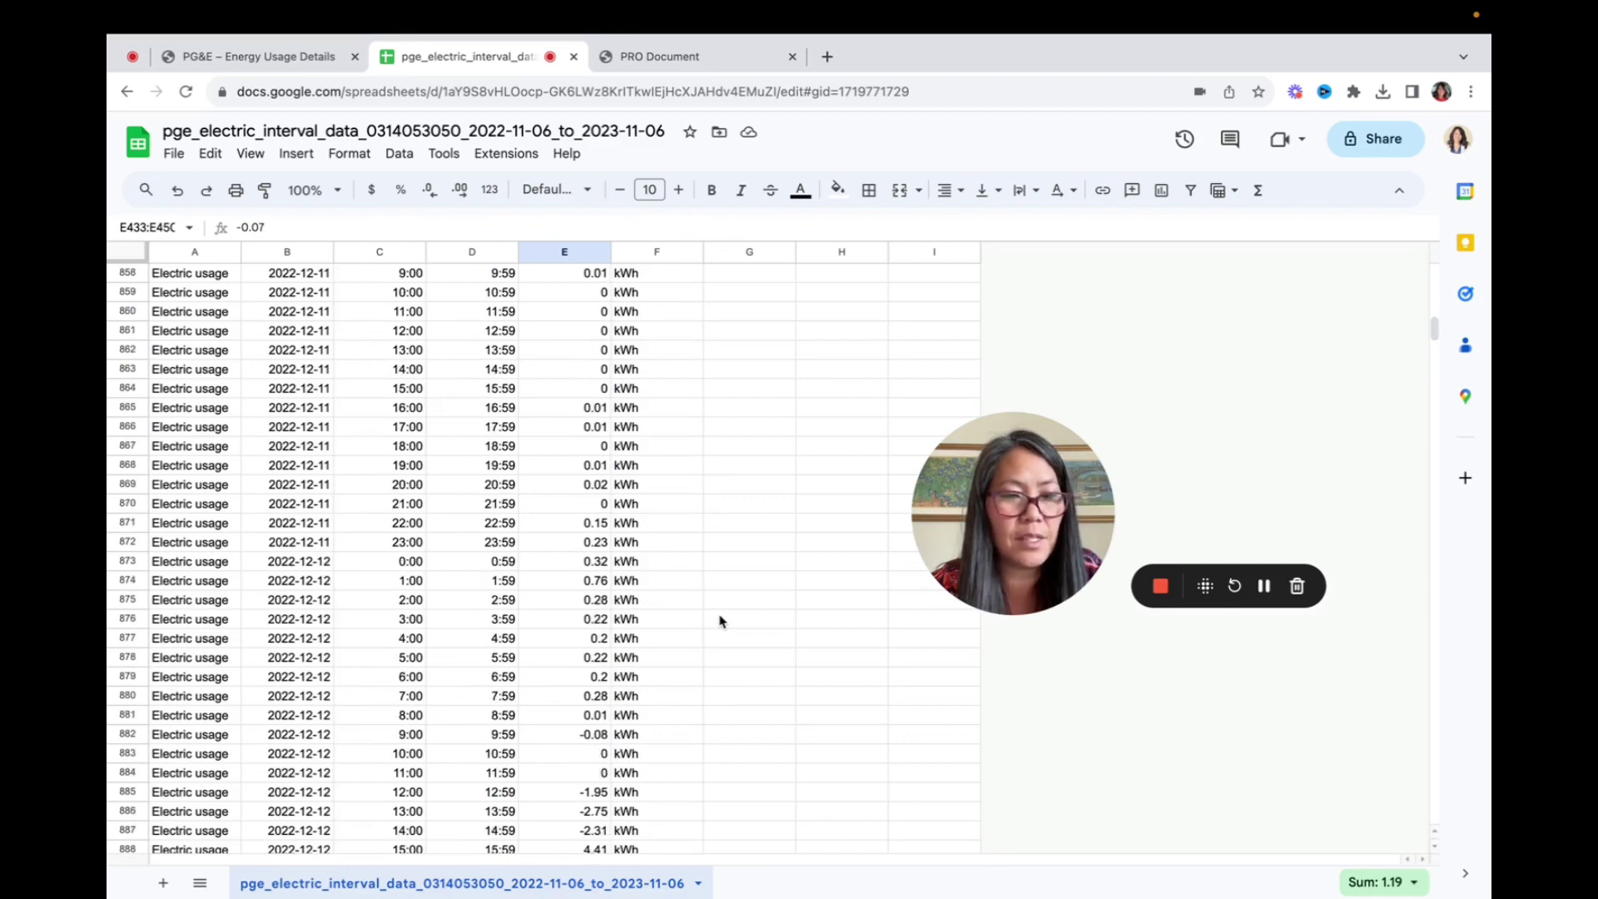
pyautogui.scroll(-1, 719, 621)
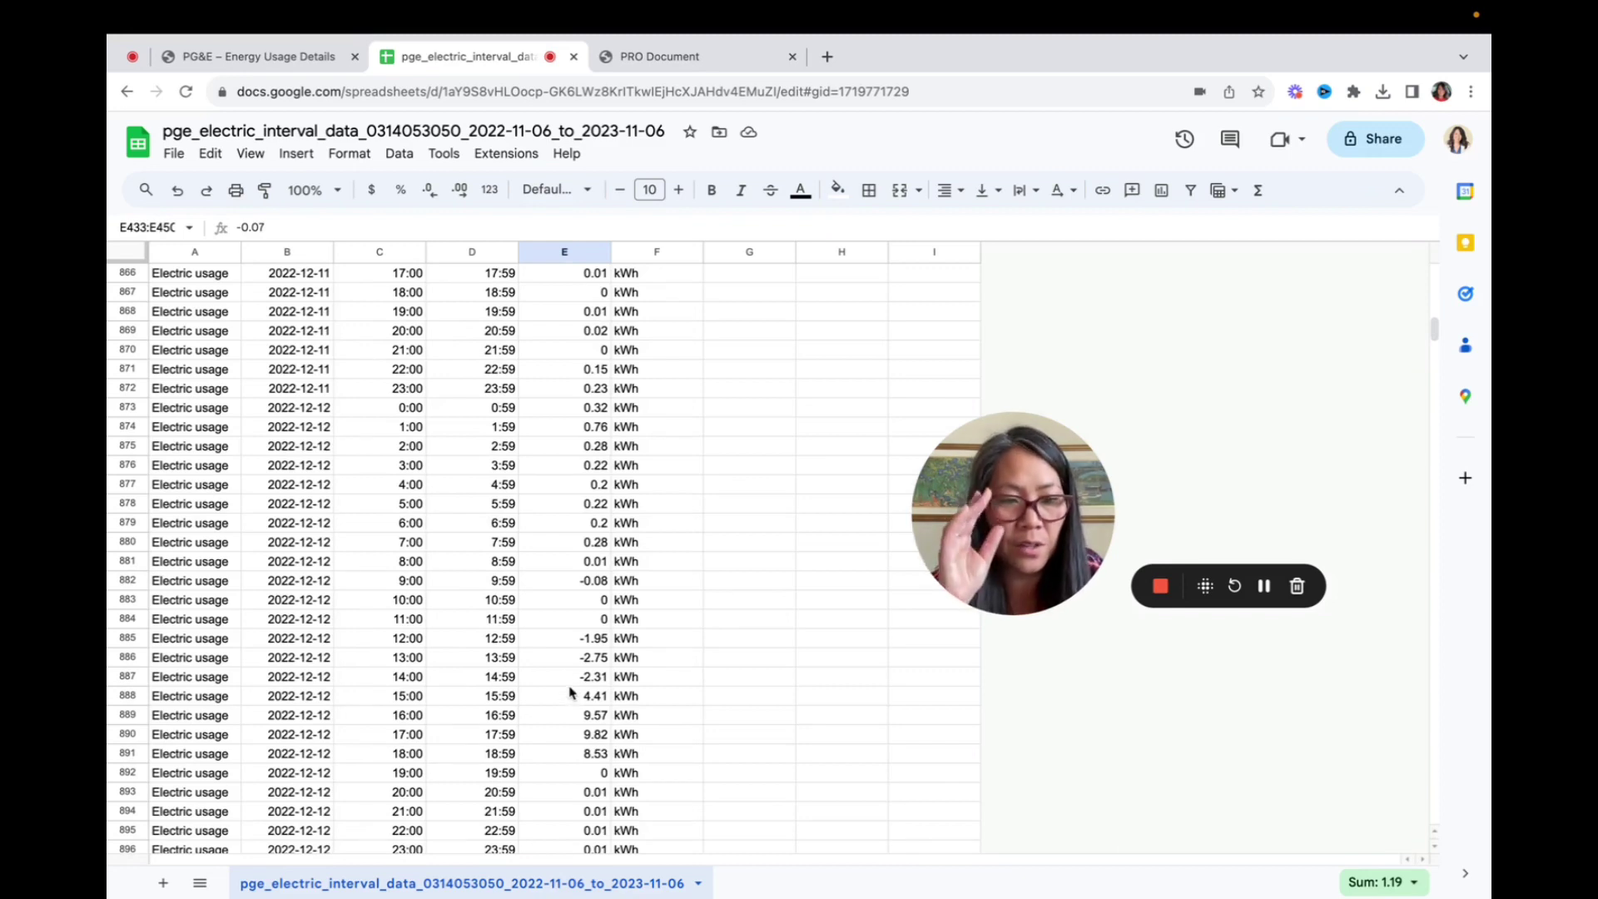
pyautogui.scroll(-1, 571, 693)
pyautogui.scroll(-1, 571, 692)
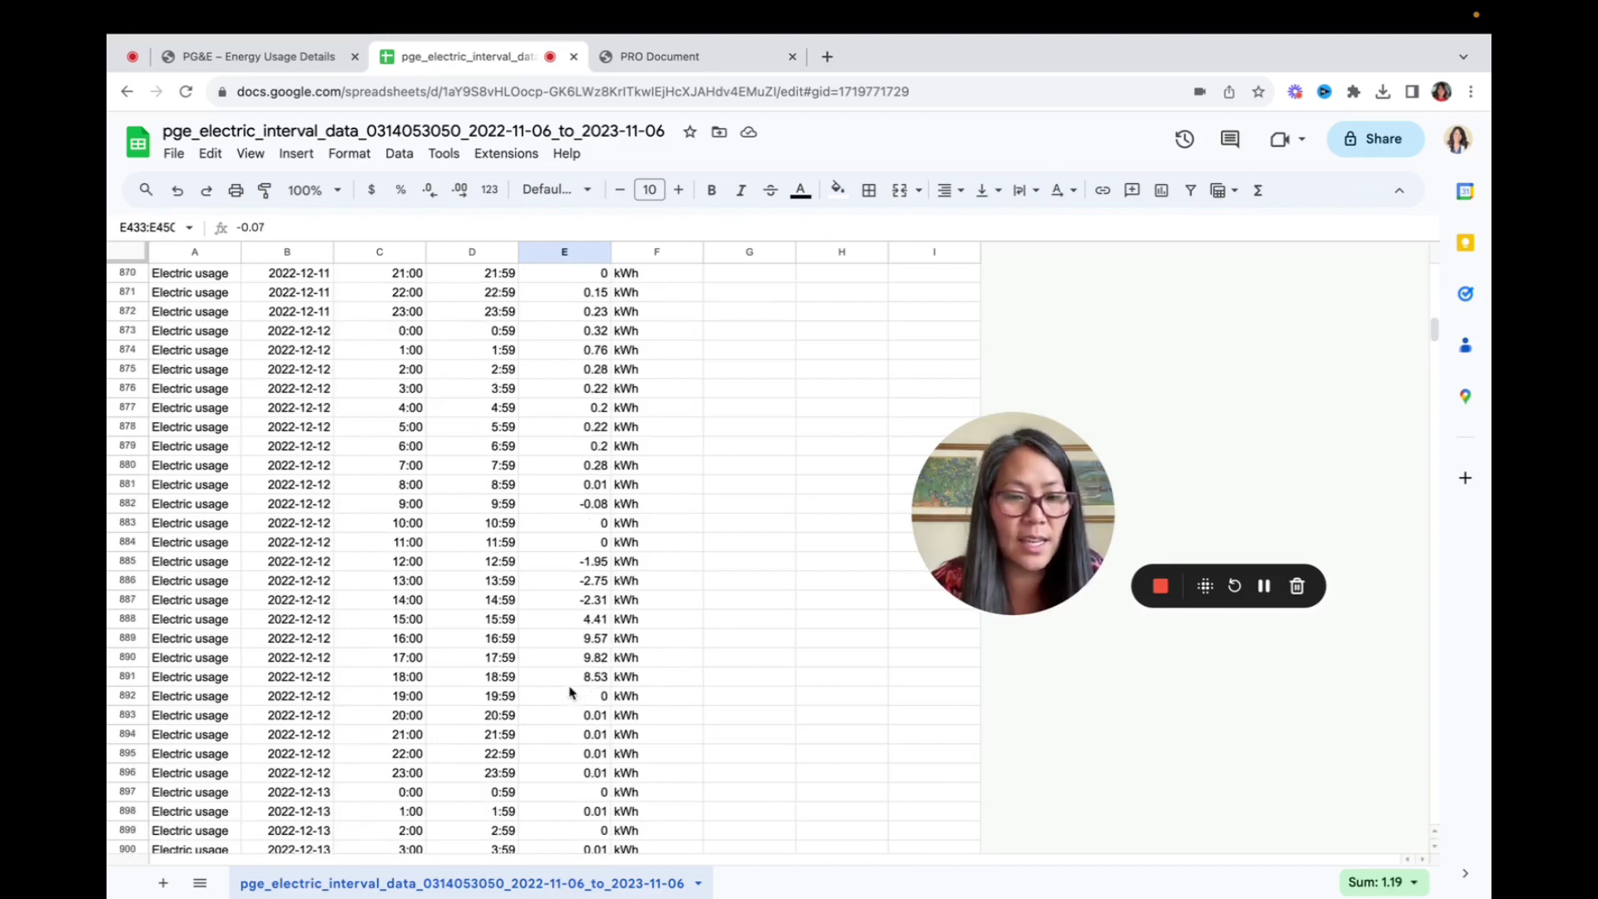
pyautogui.click(570, 620)
pyautogui.click(570, 638)
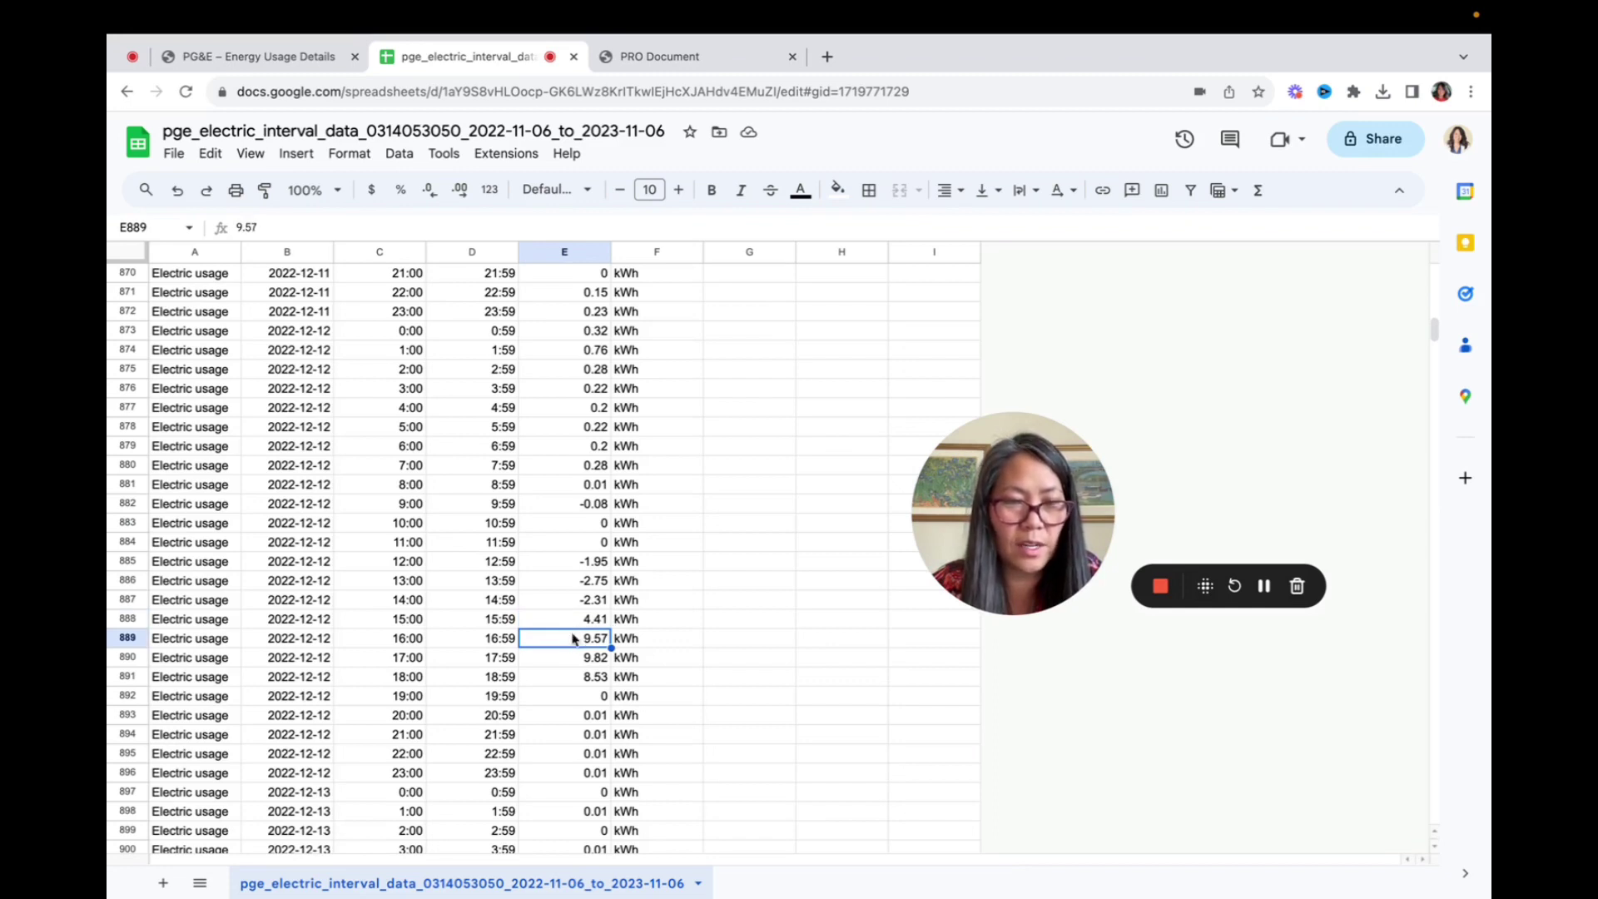
pyautogui.scroll(-3, 572, 638)
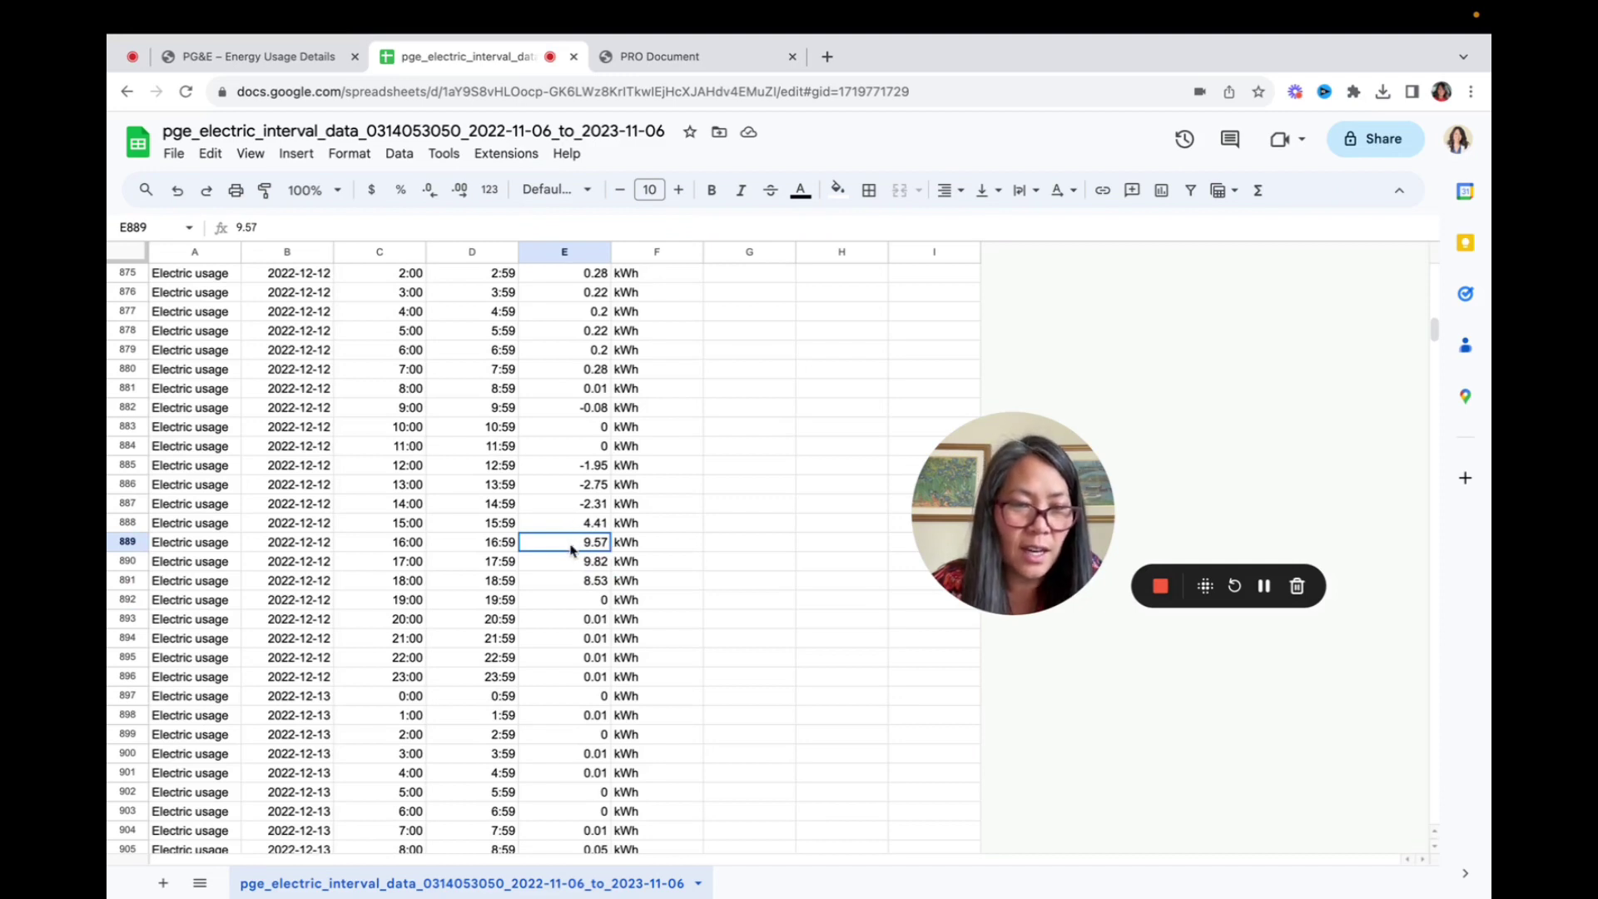
pyautogui.moveTo(571, 549); pyautogui.dragTo(594, 611)
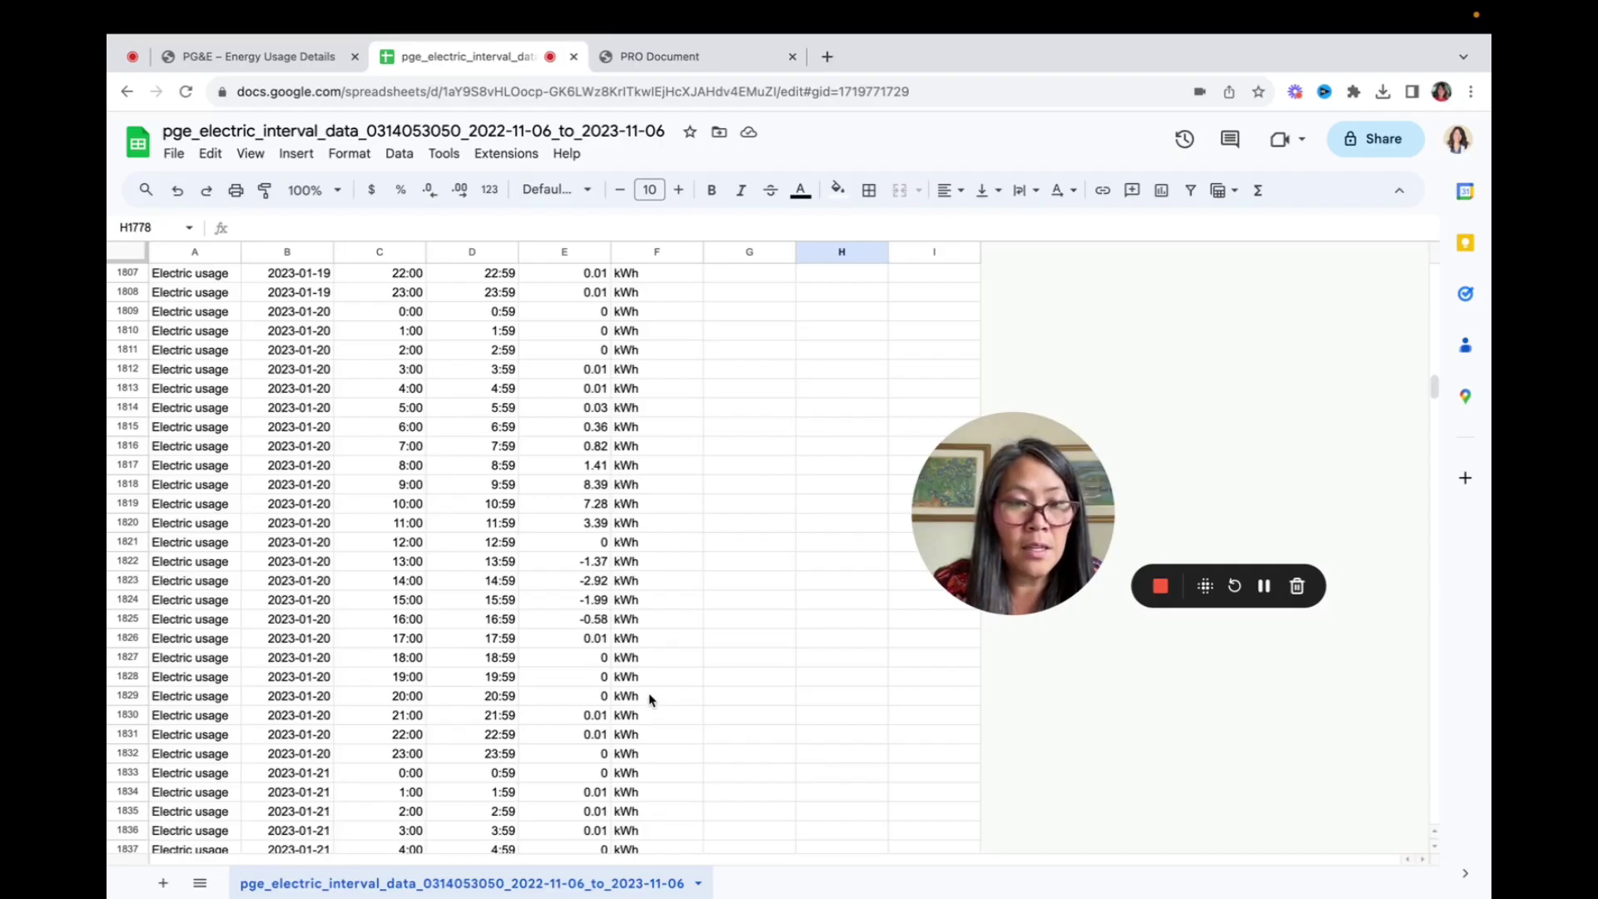
# Select the overnight kWh readings from 16:00 on 29 January 2023, totalling 5.11
pyautogui.scroll(-1, 651, 699)
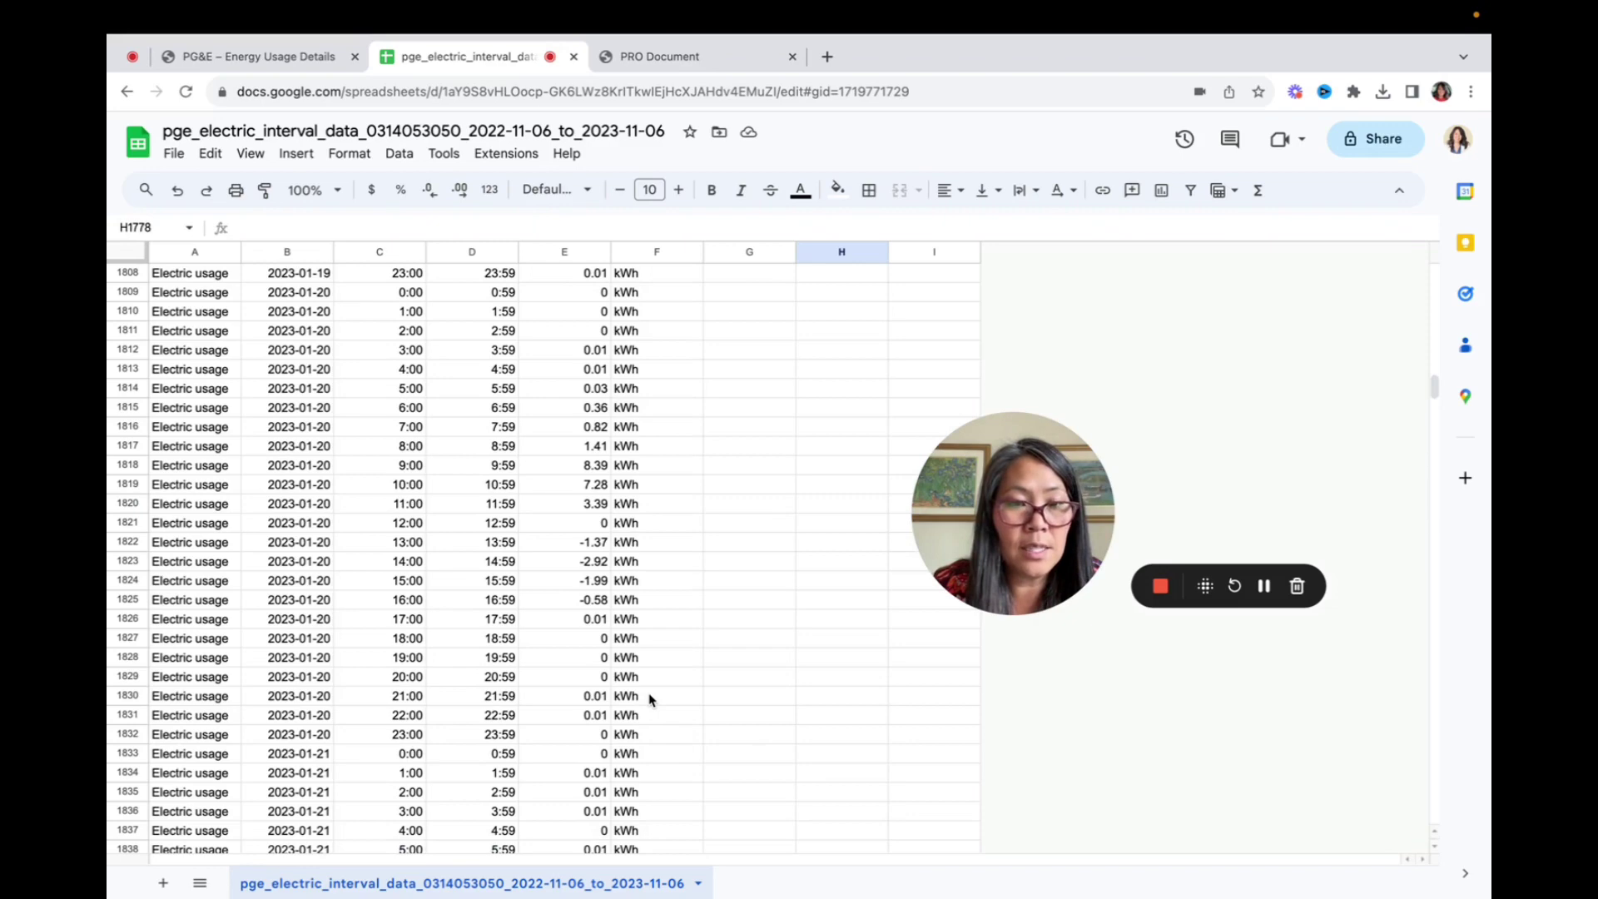
pyautogui.scroll(-6, 651, 699)
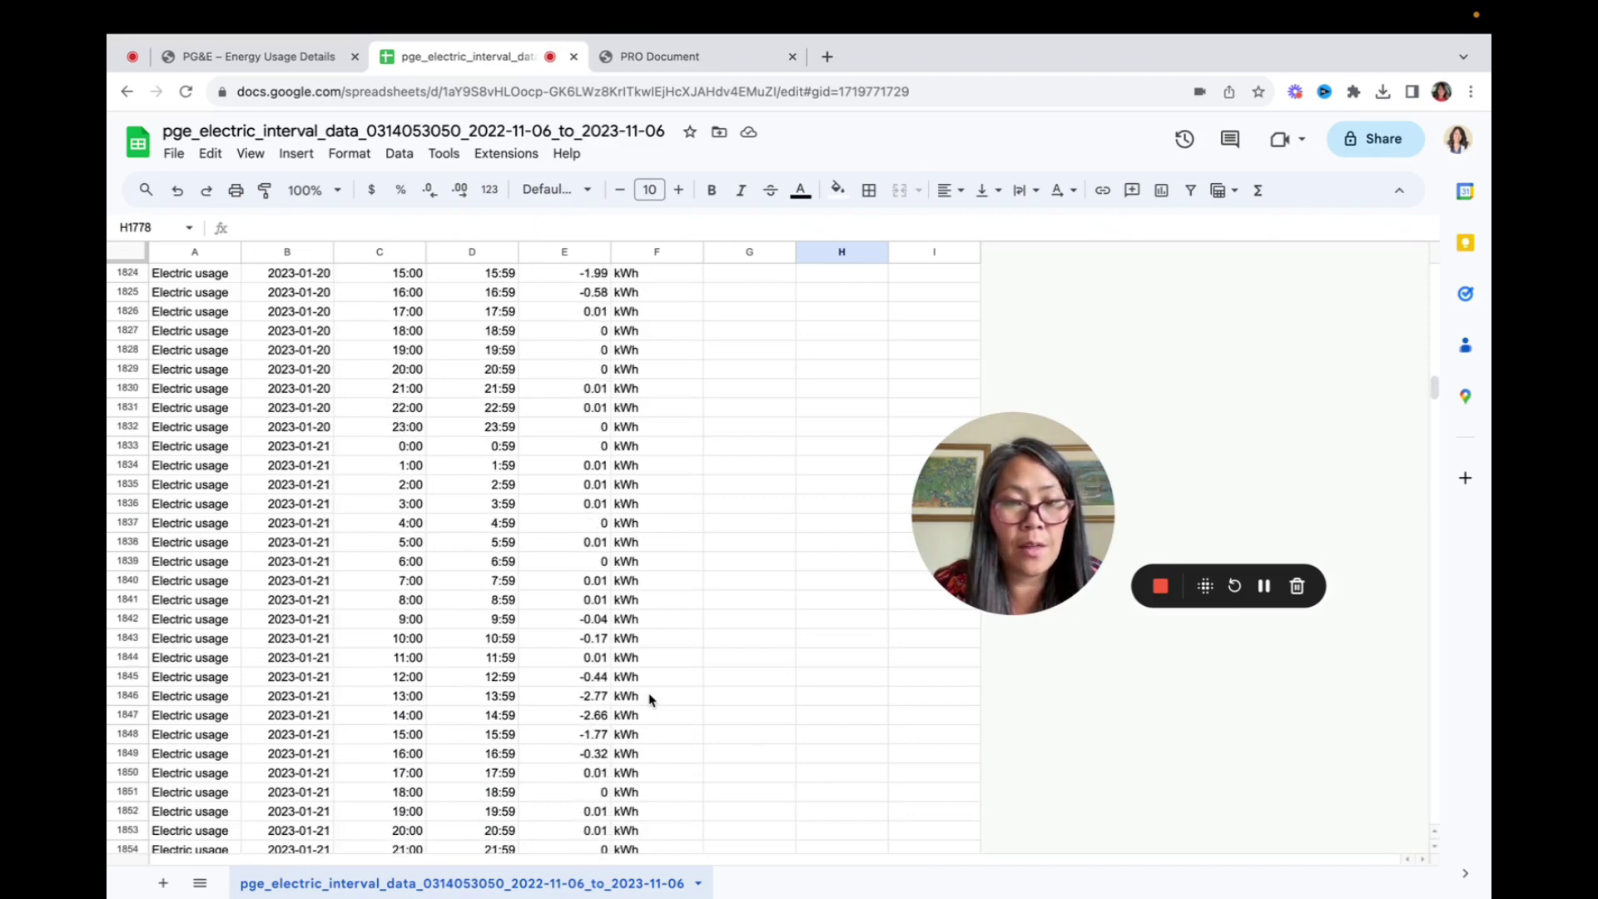
pyautogui.scroll(-5, 651, 699)
pyautogui.moveTo(582, 388); pyautogui.dragTo(583, 696)
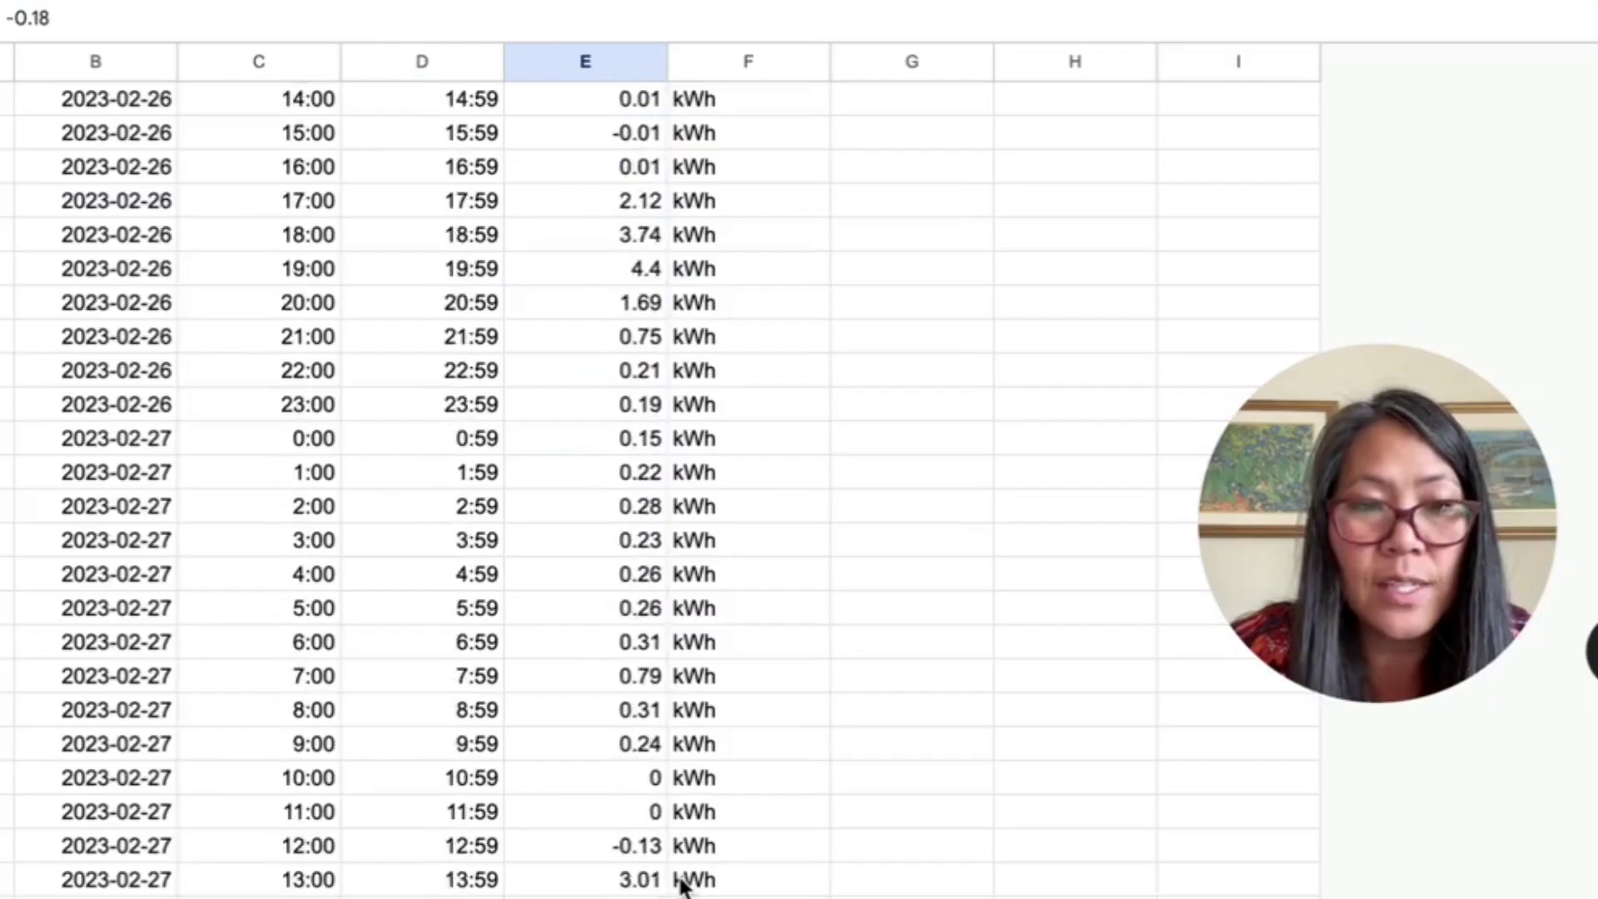
# Select the overnight kWh readings from 15:00 on 5 March 2023, totalling 24.53
pyautogui.scroll(-15, 618, 716)
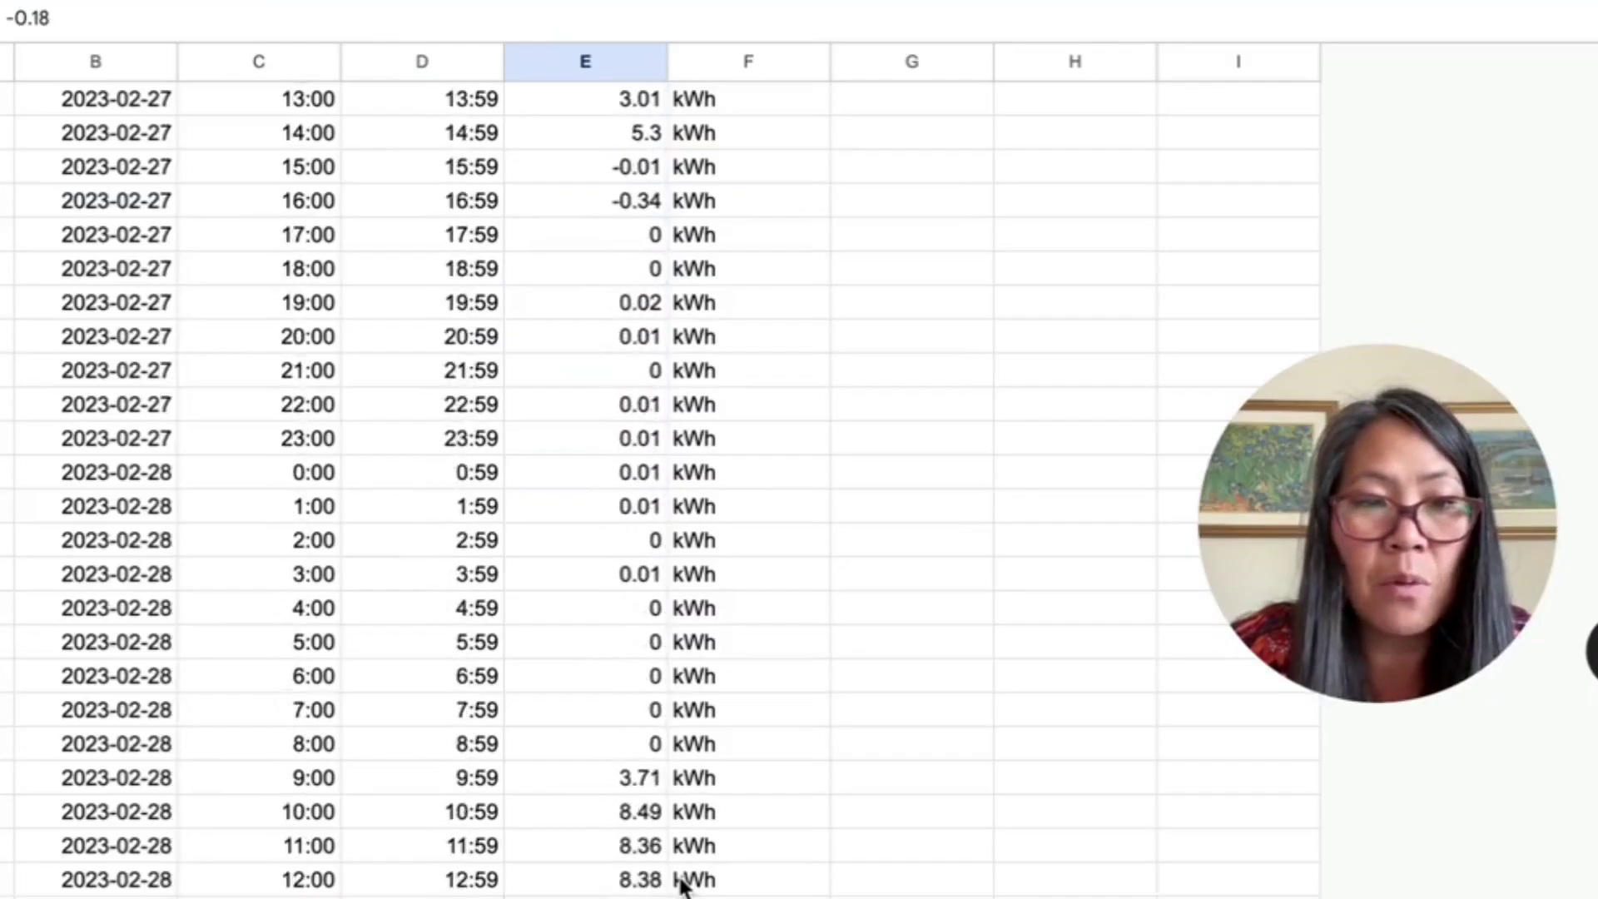
pyautogui.scroll(-20, 681, 887)
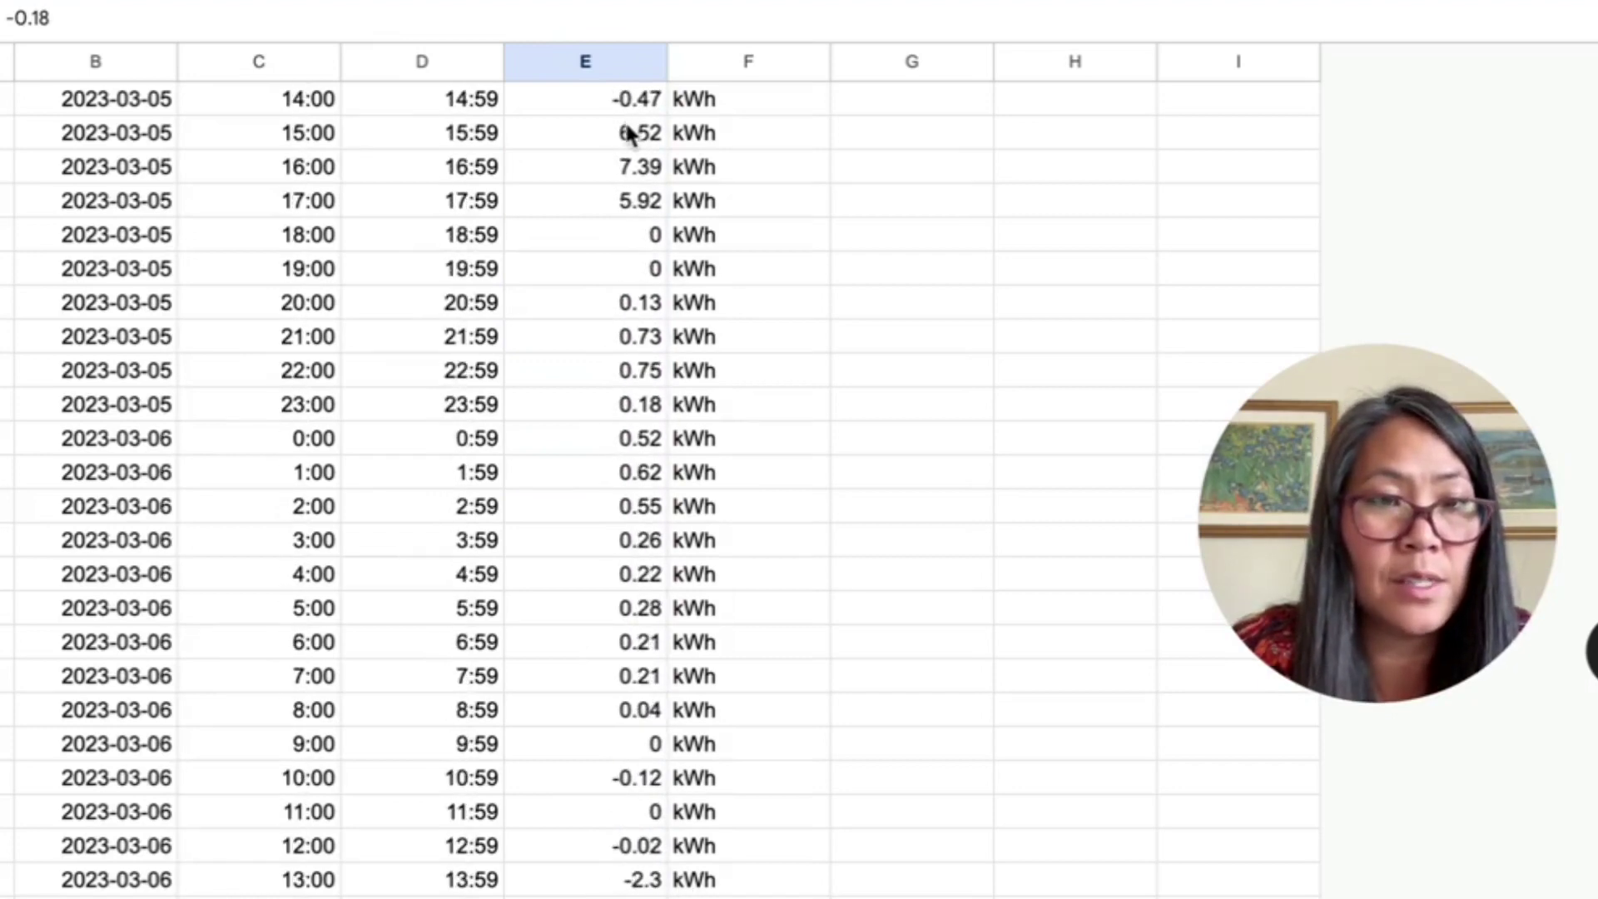
pyautogui.moveTo(606, 129); pyautogui.dragTo(596, 722)
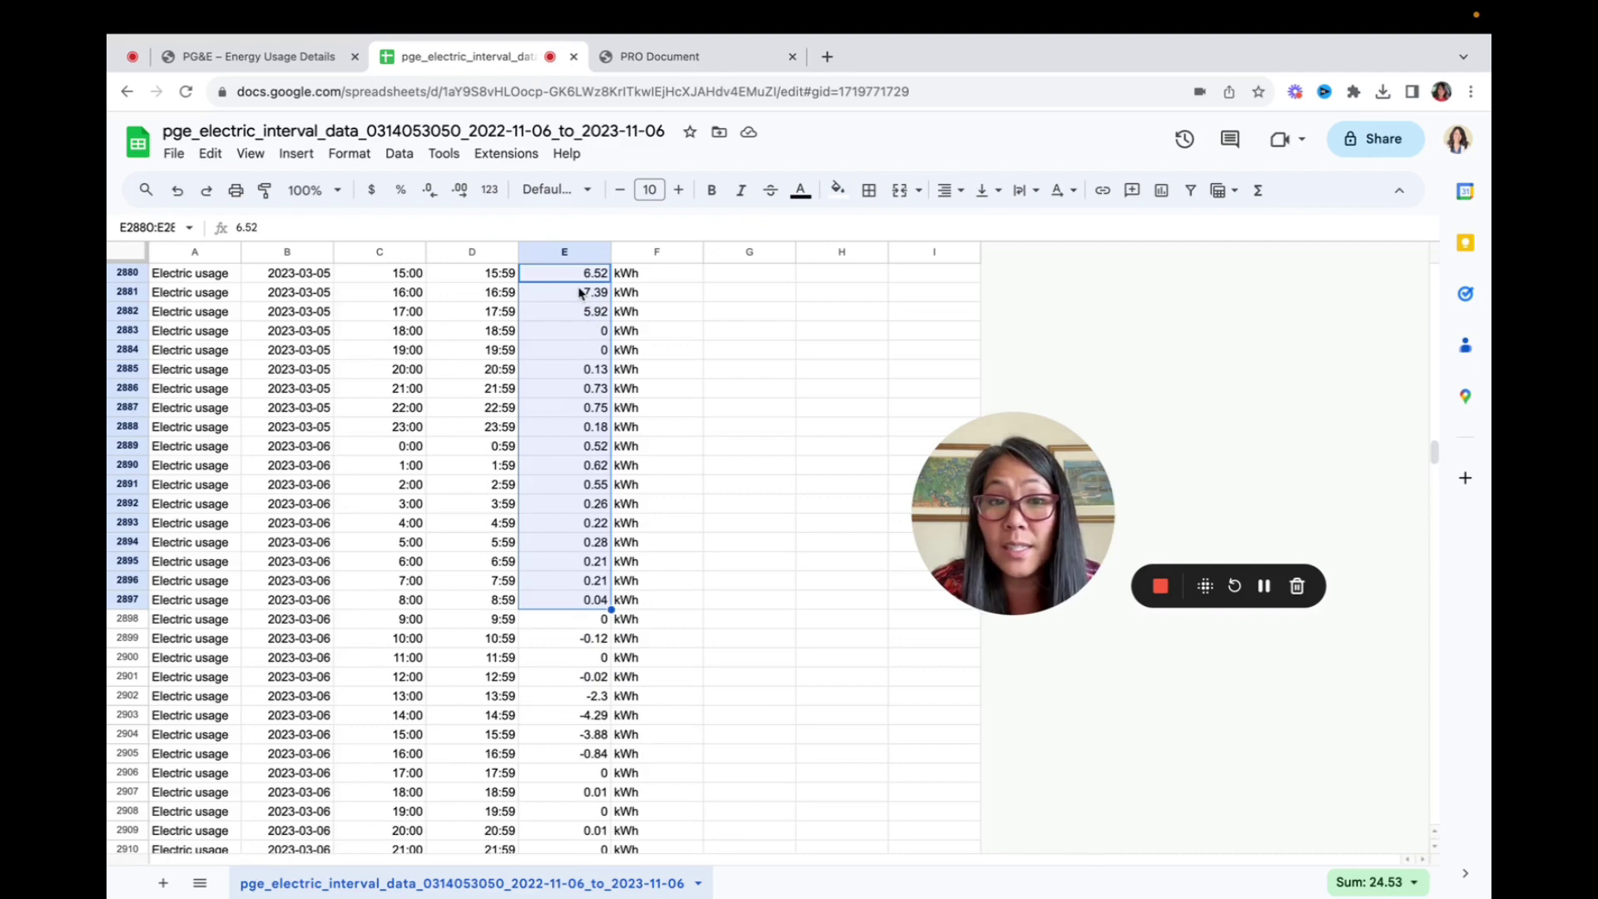
pyautogui.scroll(-5, 646, 563)
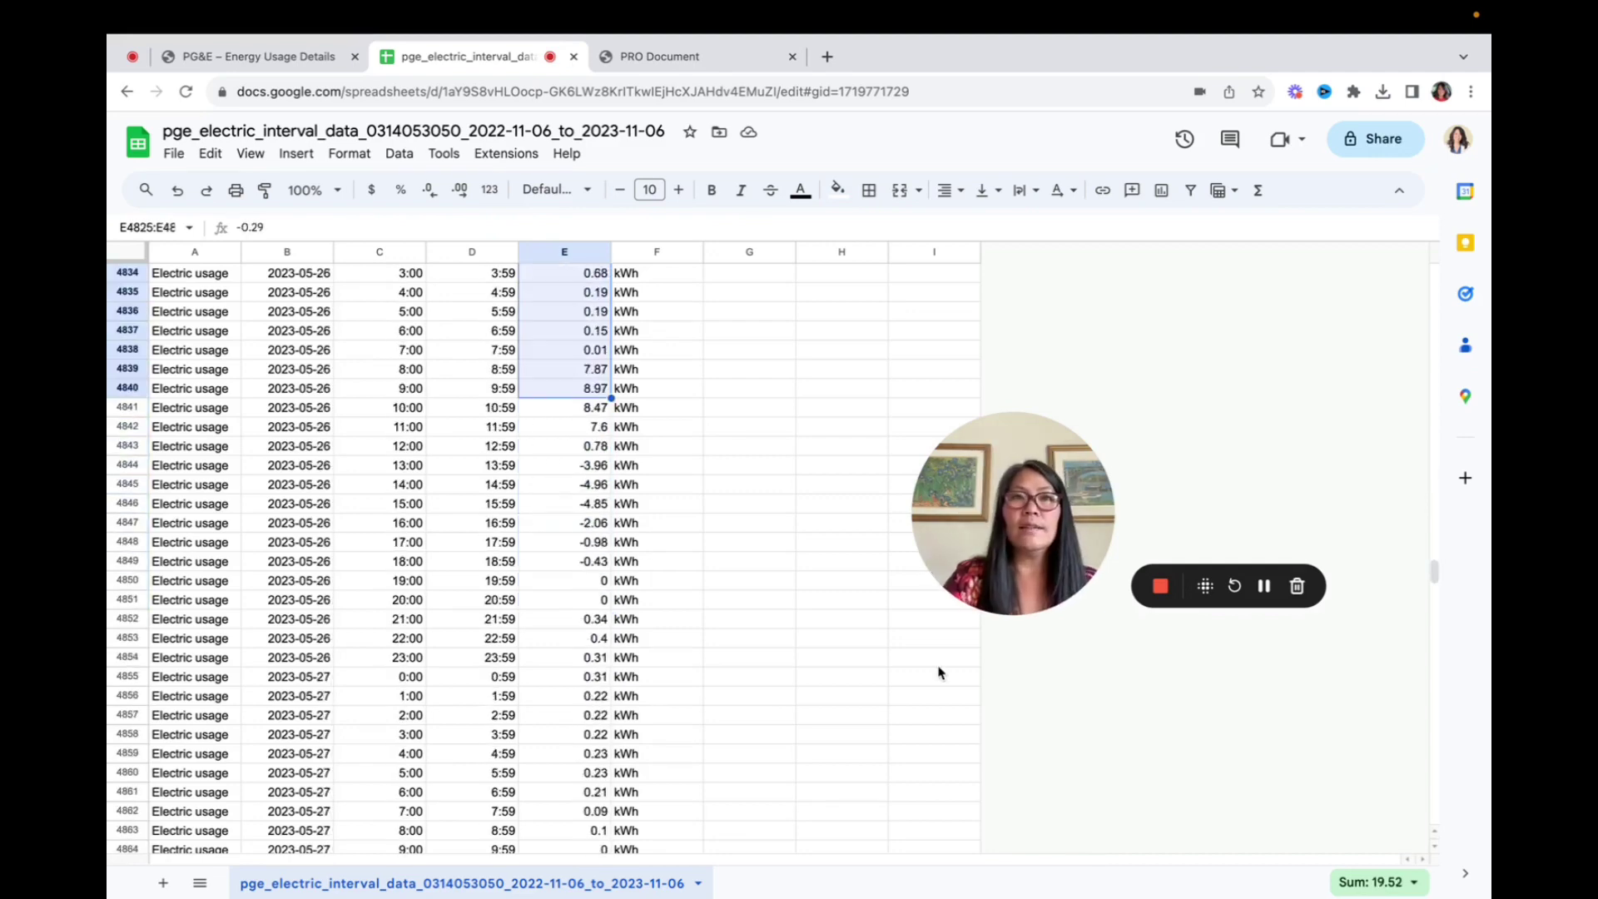